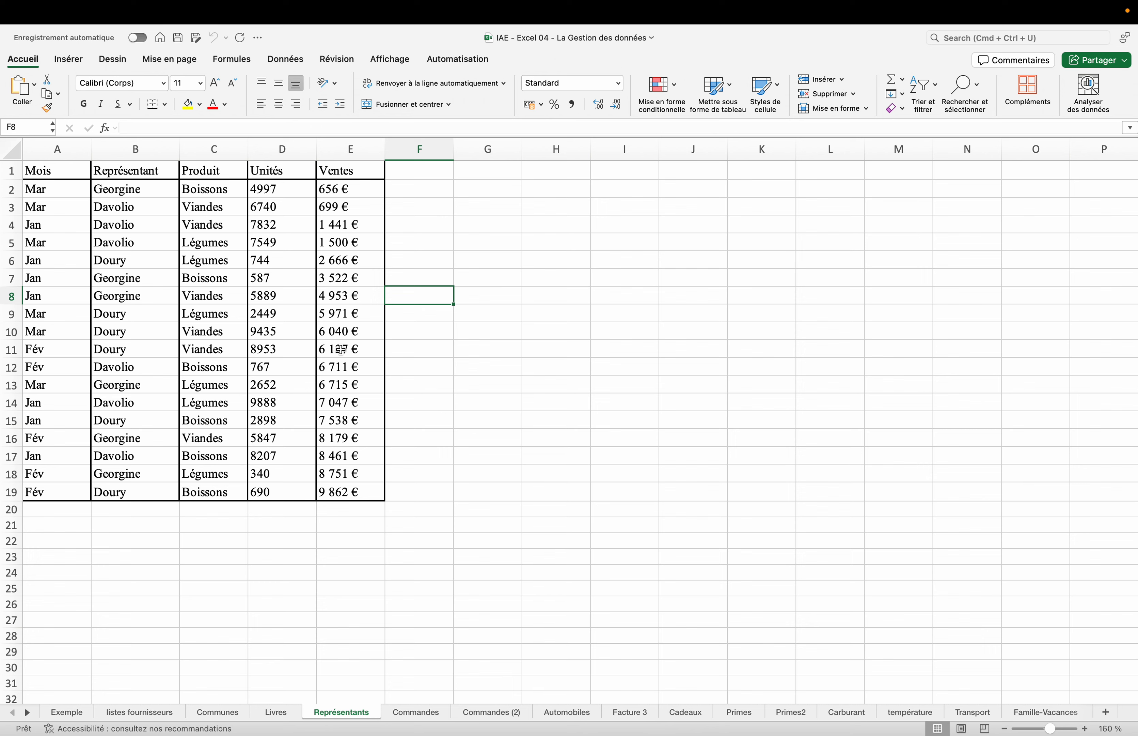
# Step: Sort the sales table alphabetically from A to Z by the Représentant column
pyautogui.click(134, 262)
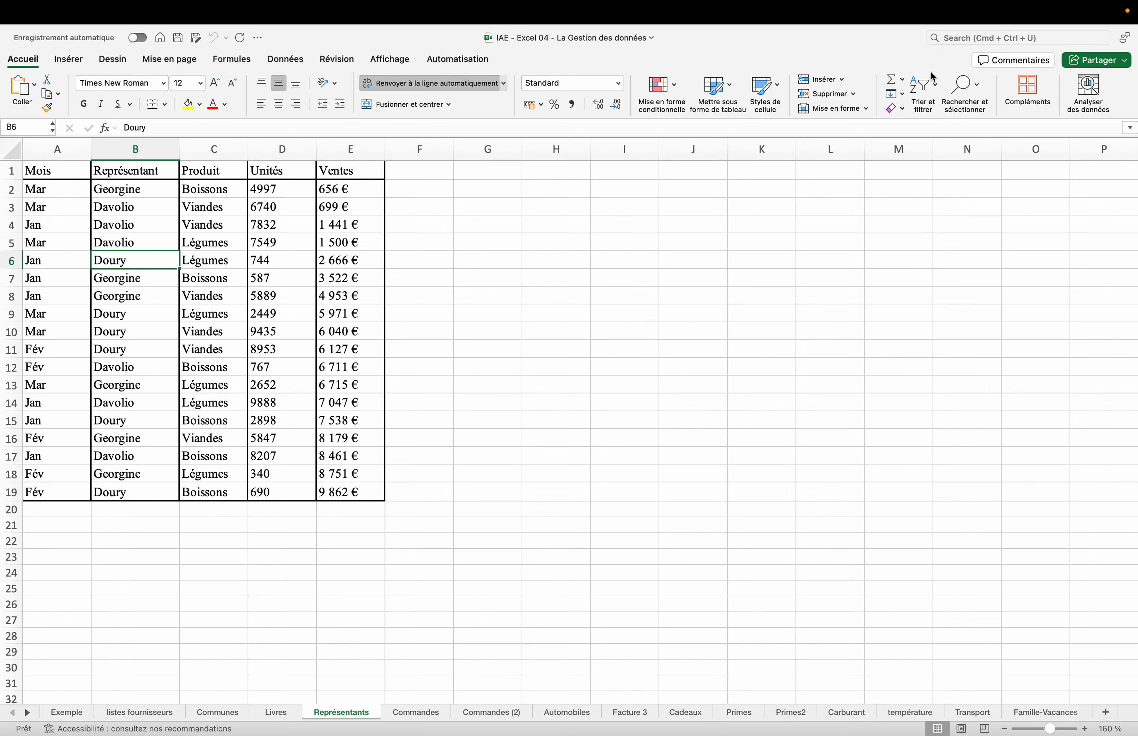
pyautogui.click(932, 99)
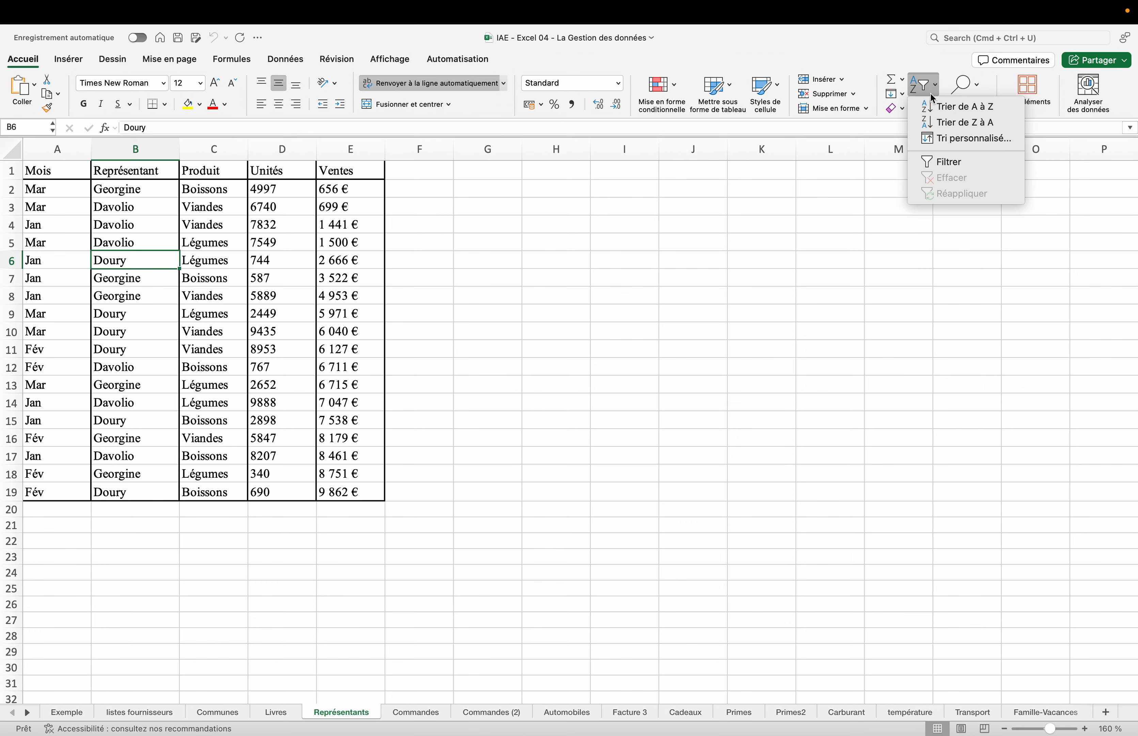
pyautogui.click(940, 110)
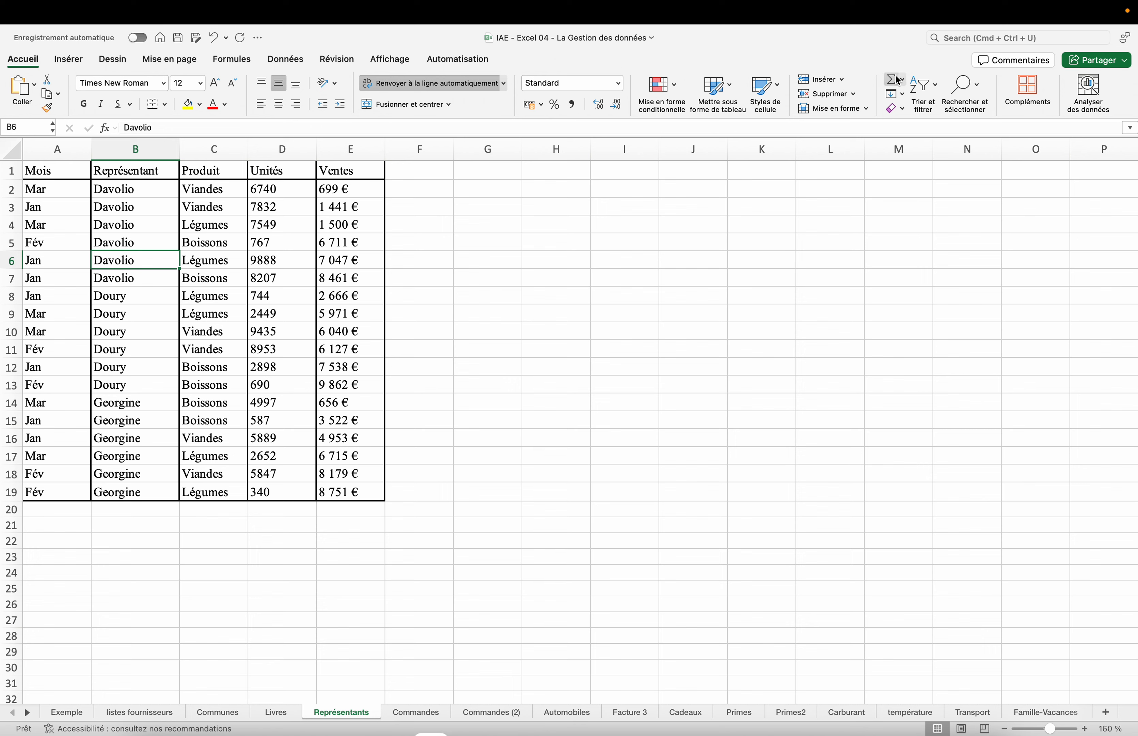
# Step: Enlarge the Représentants worksheet display to 180 %
pyautogui.moveTo(1124, 734)
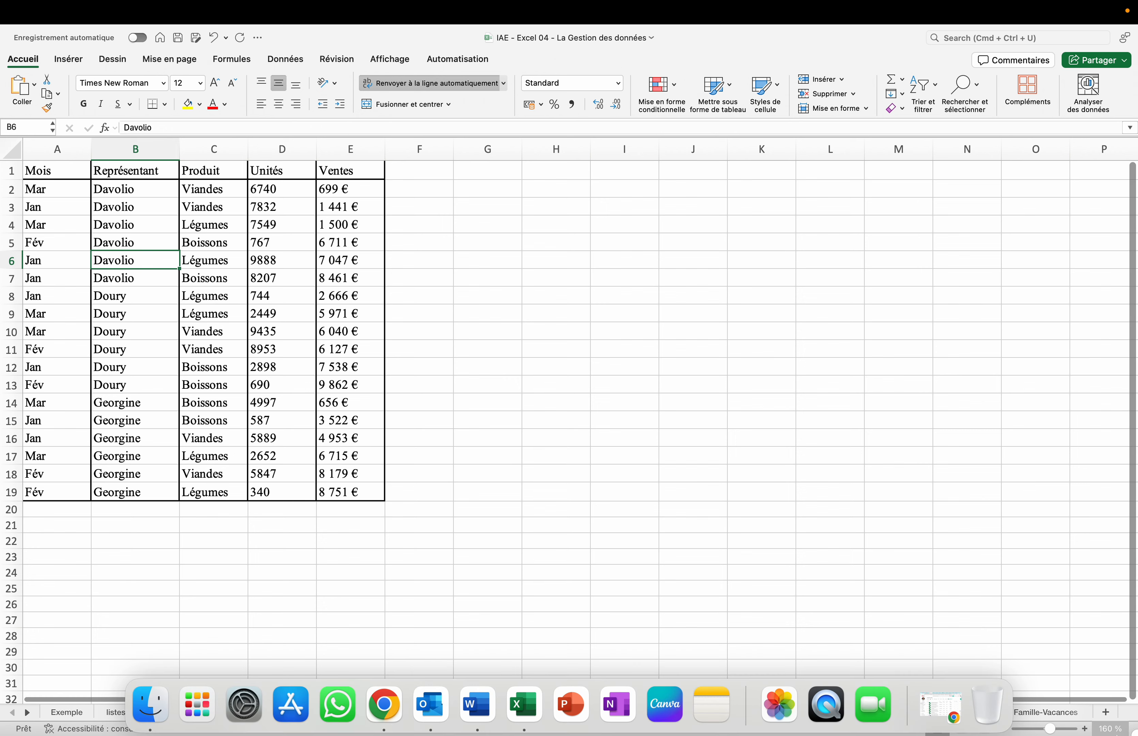
pyautogui.click(1084, 728)
pyautogui.click(1084, 728)
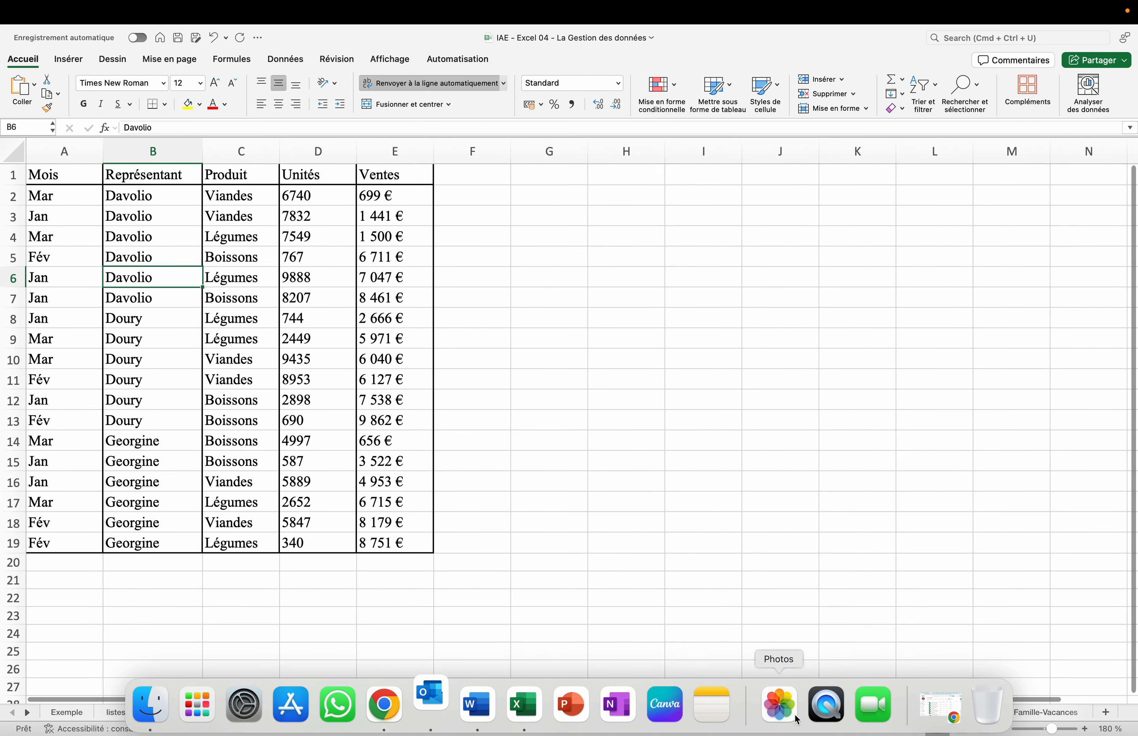
pyautogui.rightClick(419, 715)
pyautogui.click(429, 650)
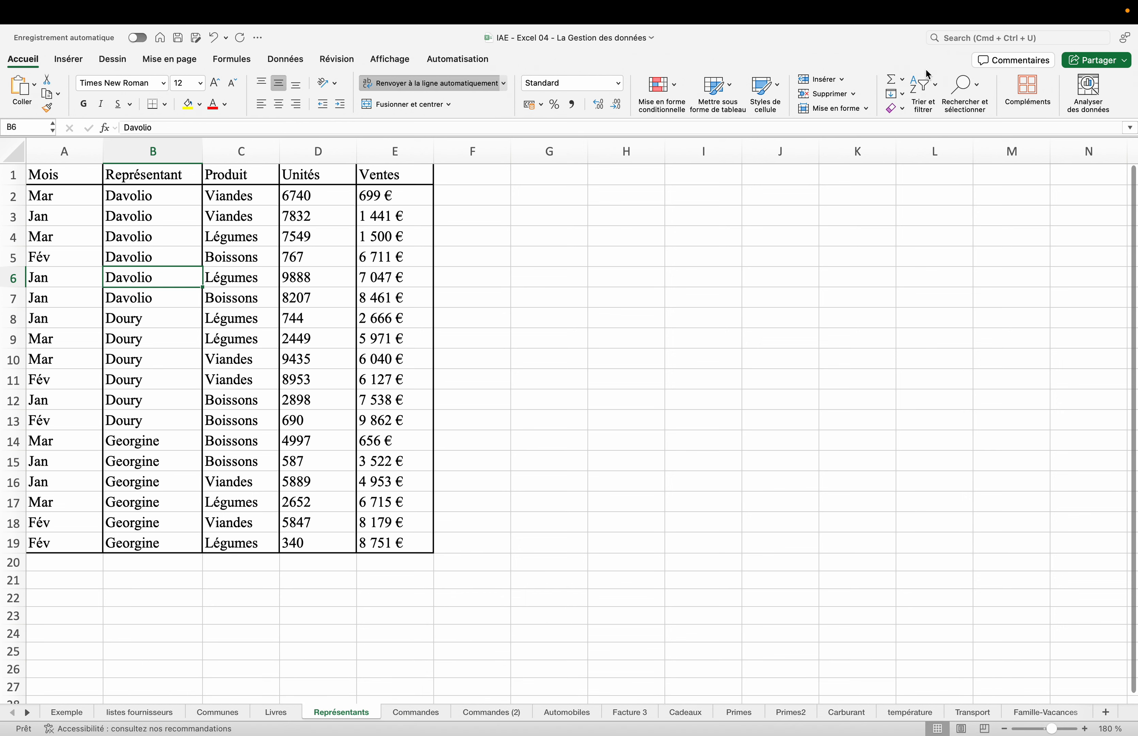
# Step: Apply a custom two-level sort to the table: by Représentant, then by Produit, both on values from A to Z
pyautogui.click(925, 88)
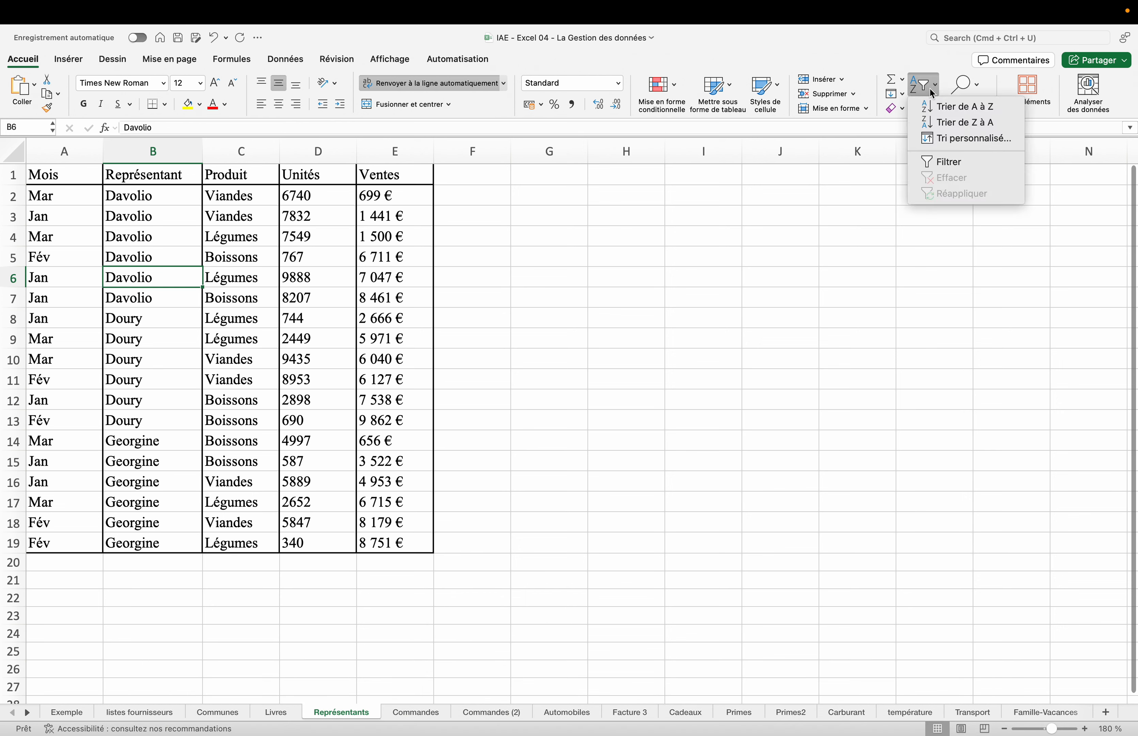
pyautogui.click(944, 140)
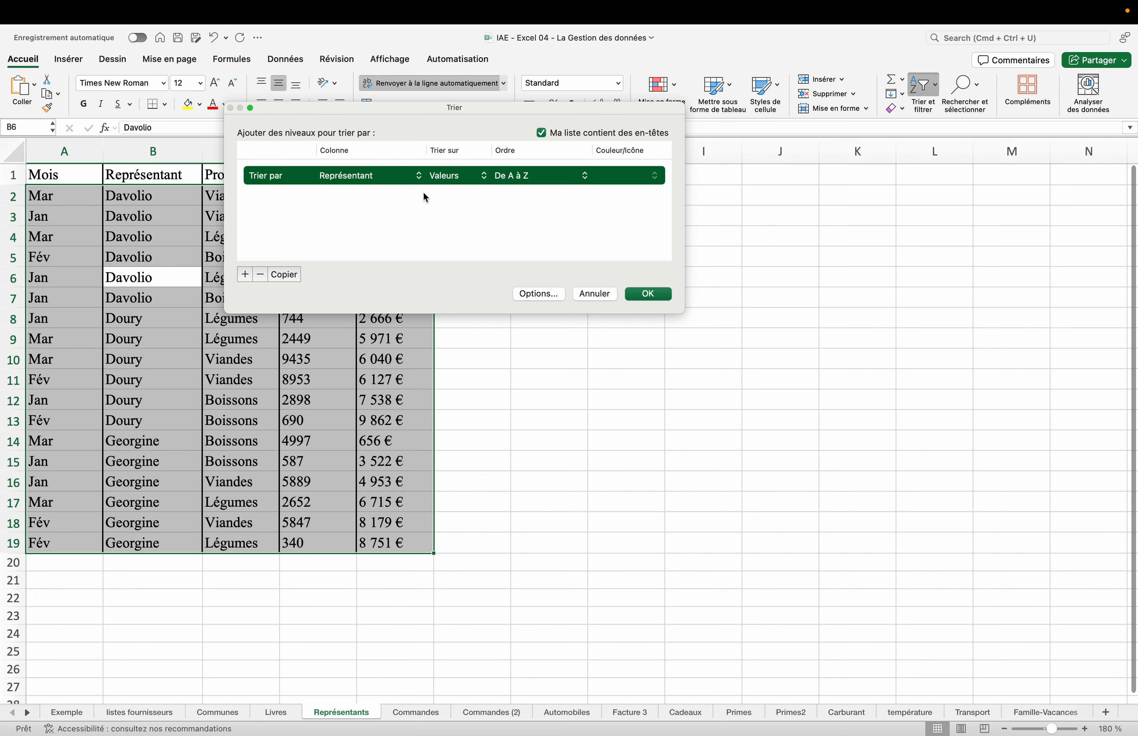
pyautogui.click(245, 276)
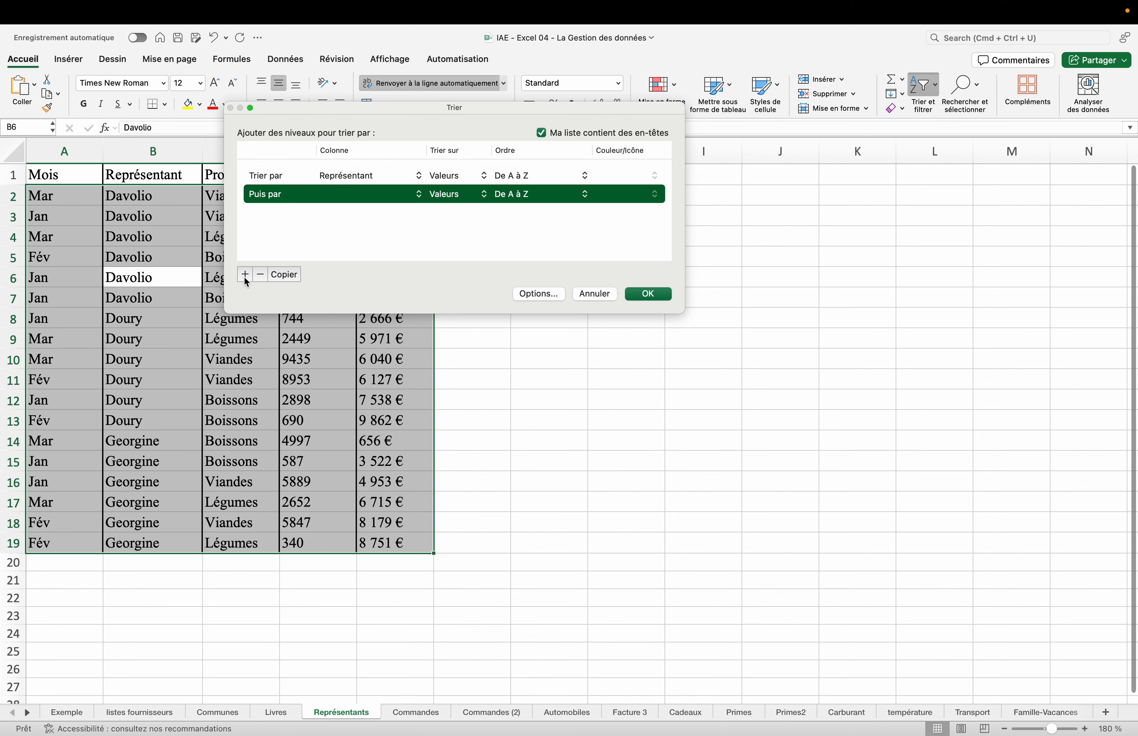
pyautogui.click(420, 195)
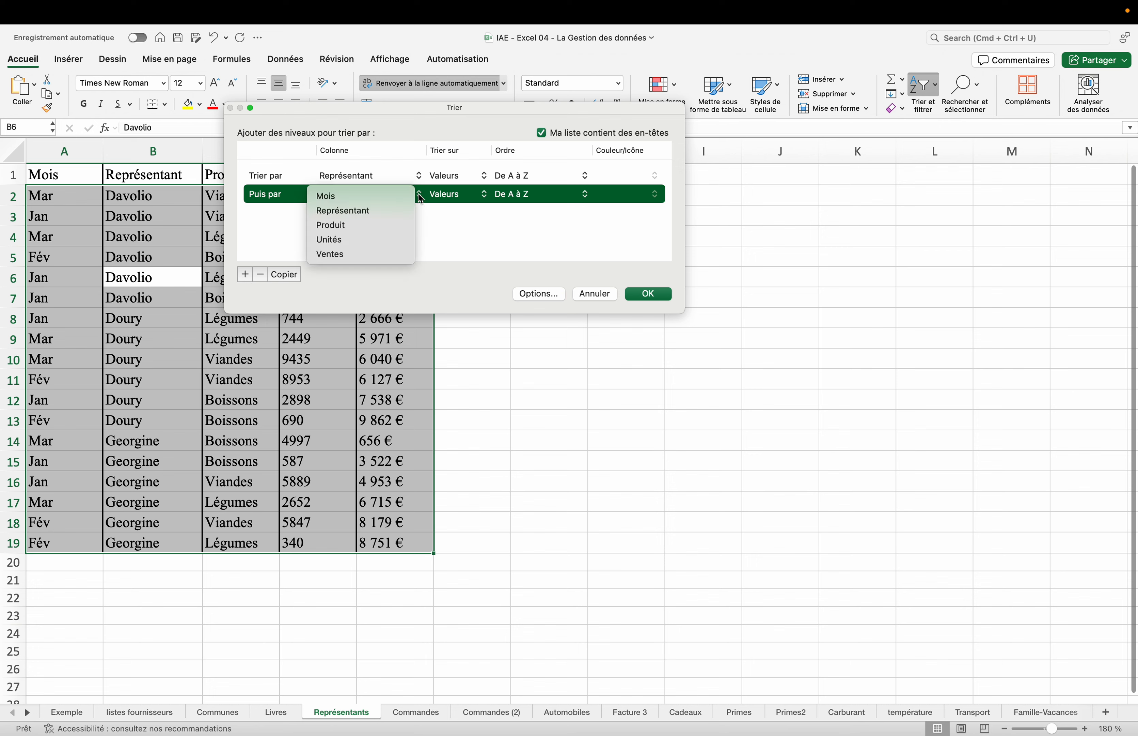
pyautogui.click(381, 226)
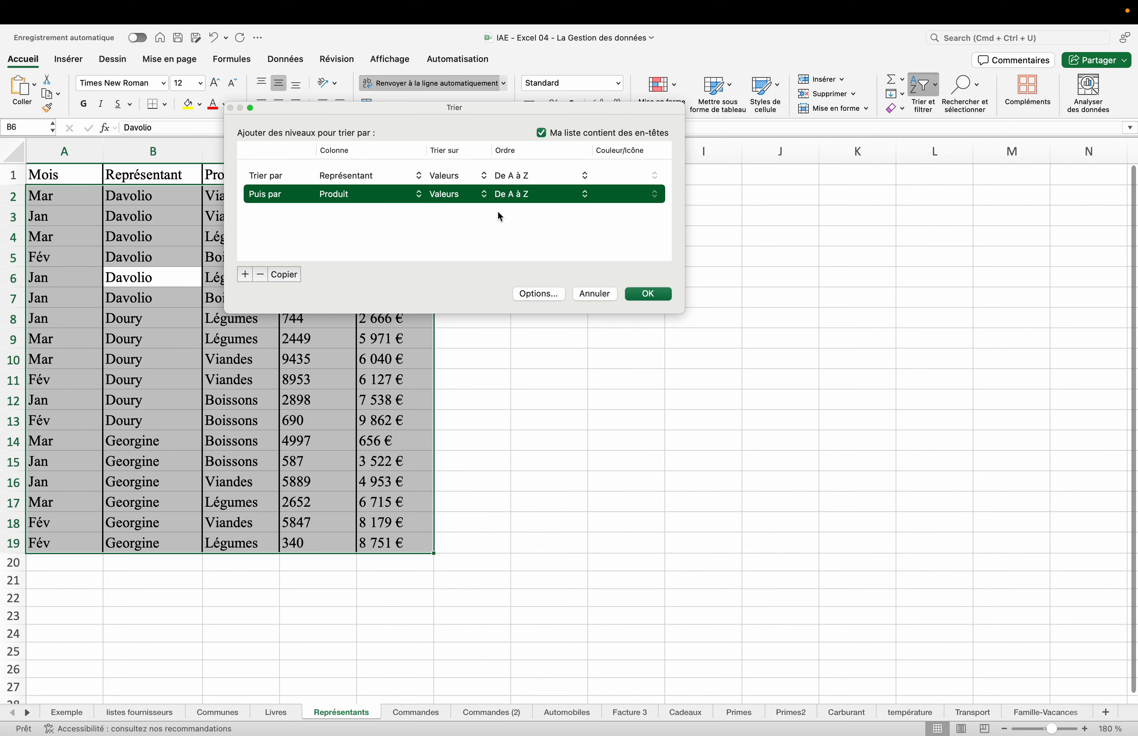
pyautogui.click(636, 295)
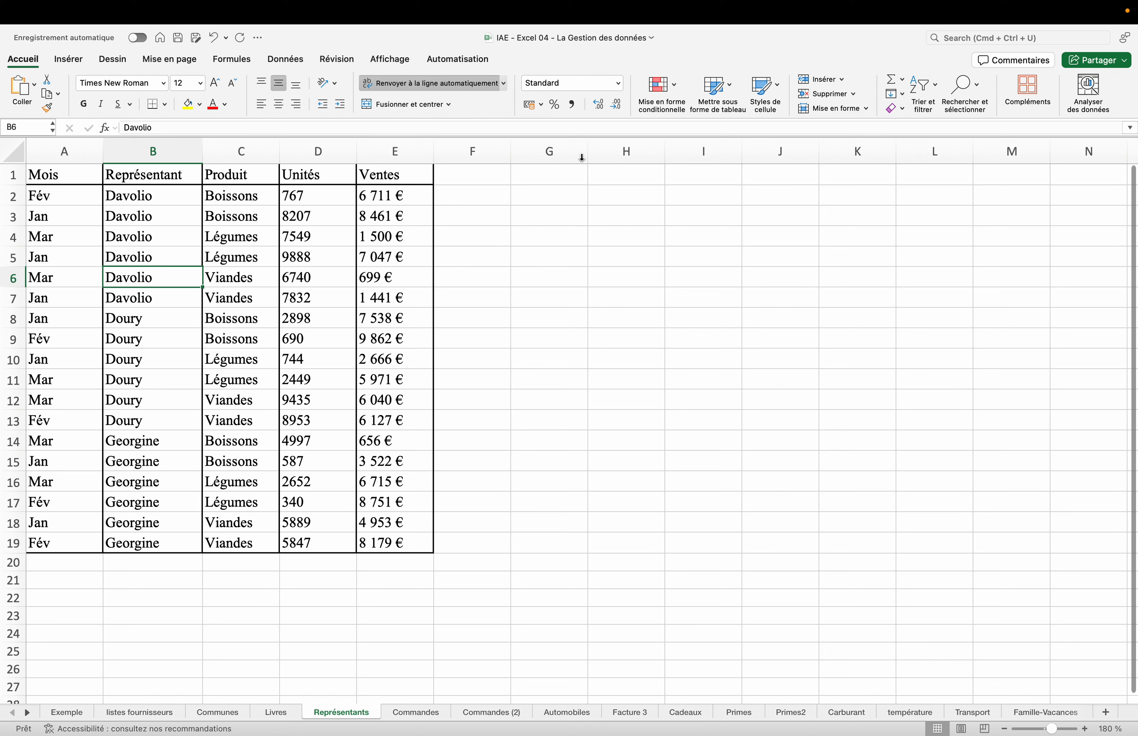
# Step: Turn on filtering for the table and filter the Représentant column with the search text "da"
pyautogui.click(931, 91)
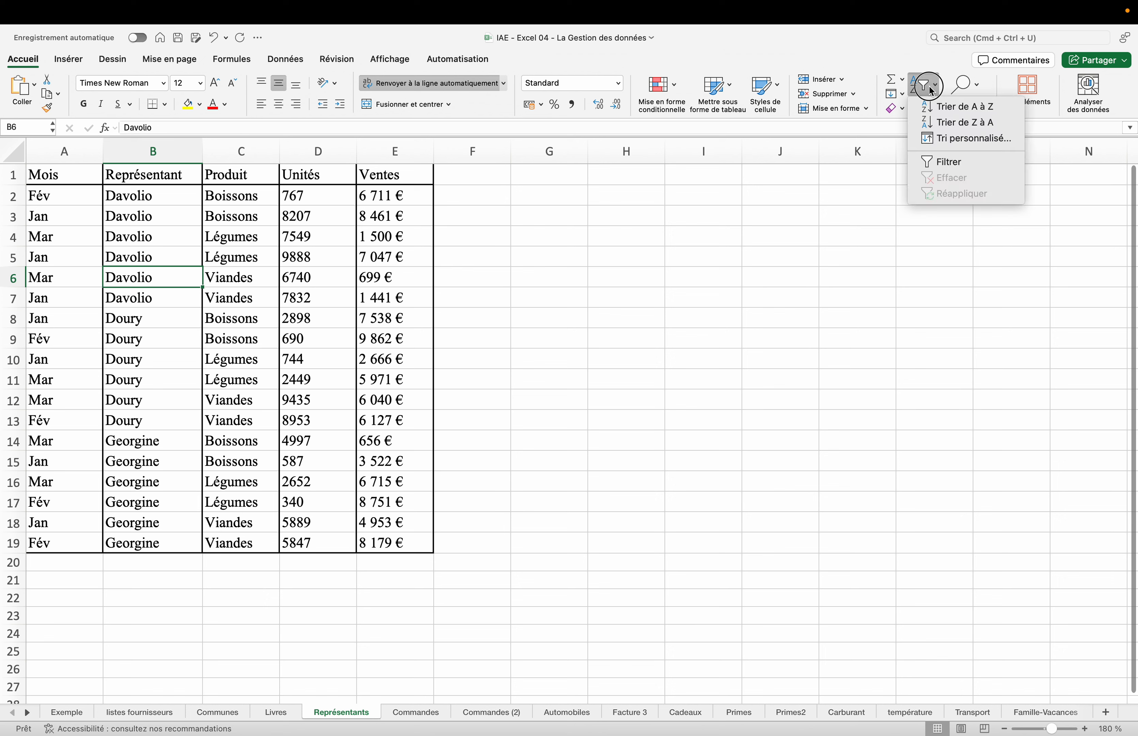
pyautogui.click(942, 161)
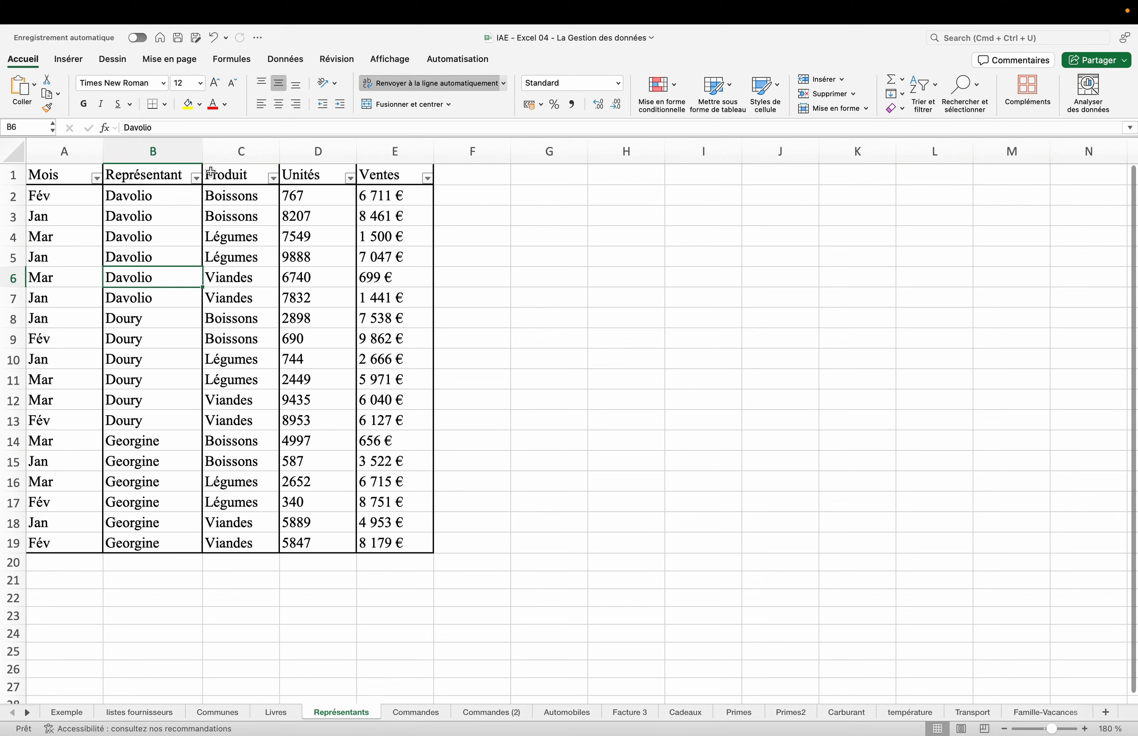
pyautogui.click(198, 179)
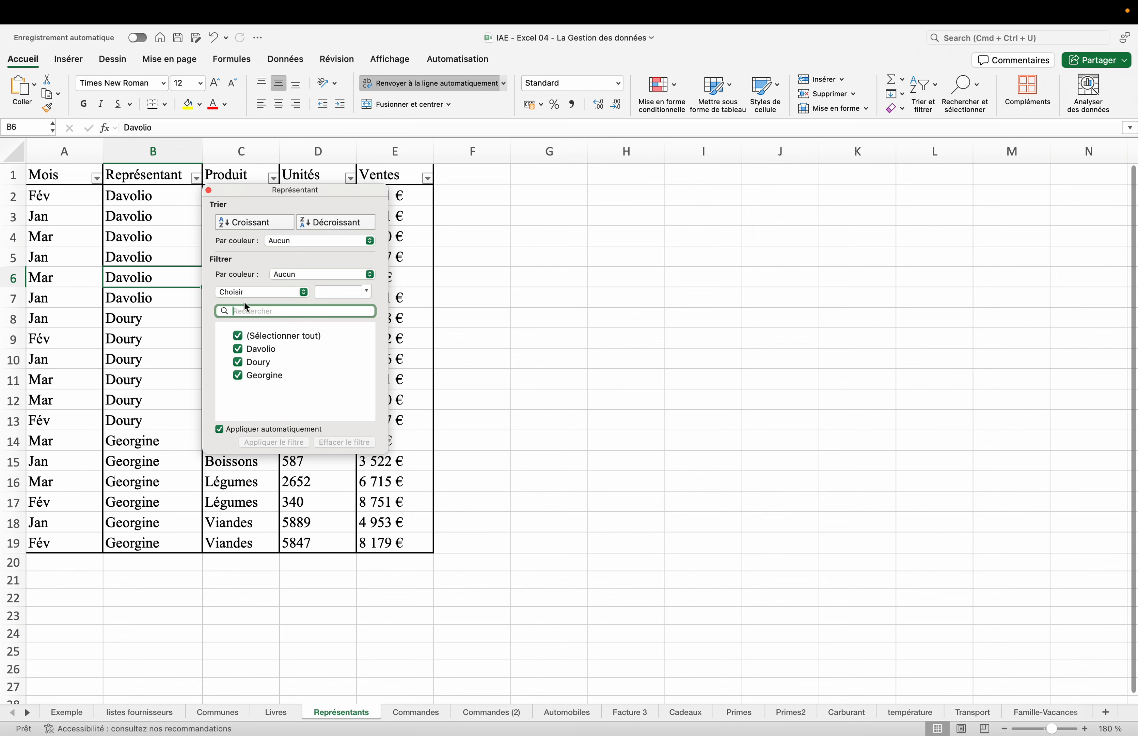
pyautogui.write('d')
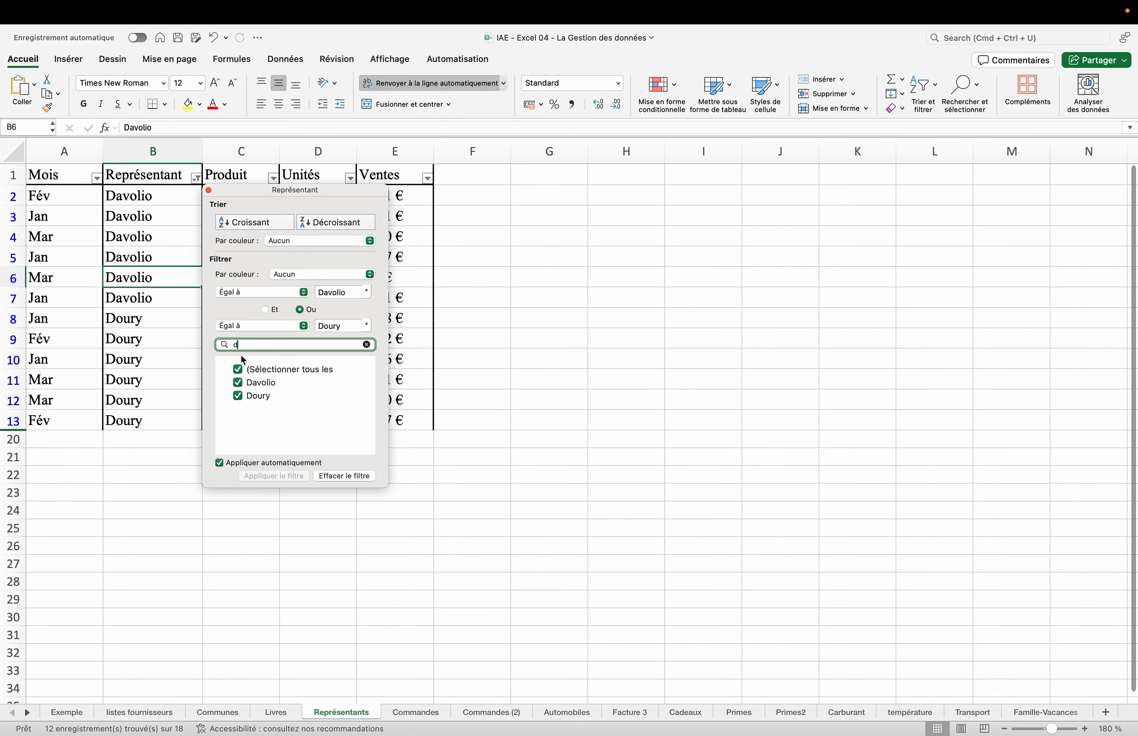
pyautogui.write('a')
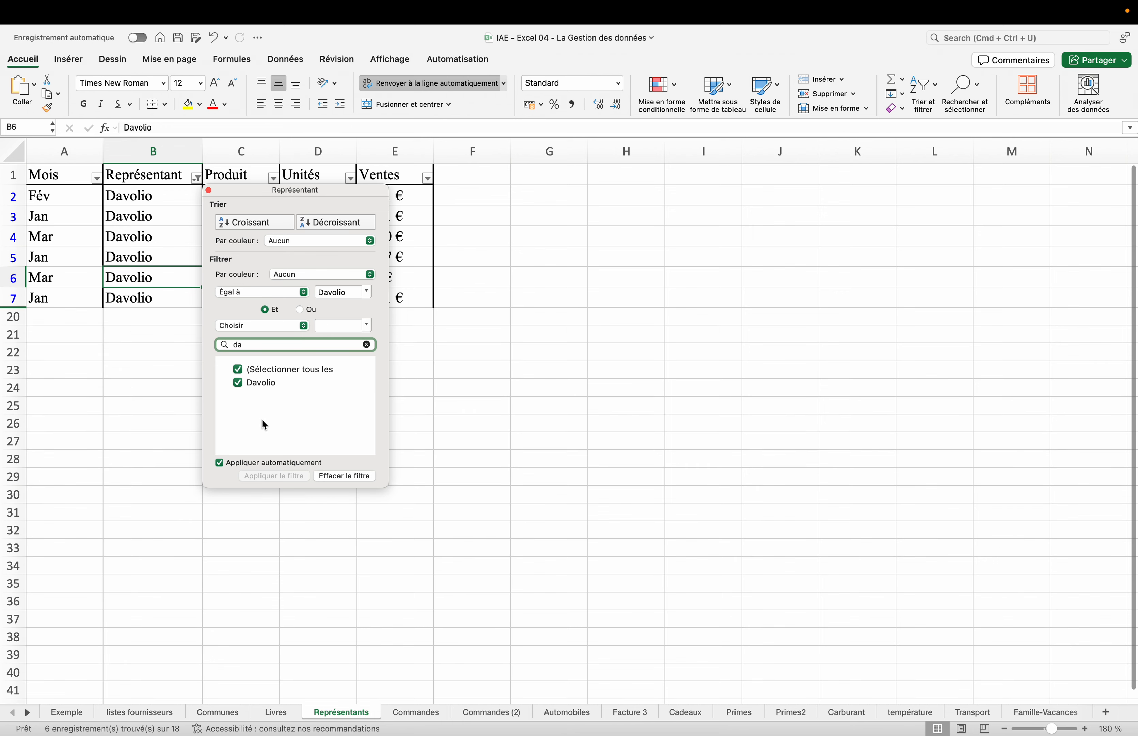
pyautogui.click(414, 412)
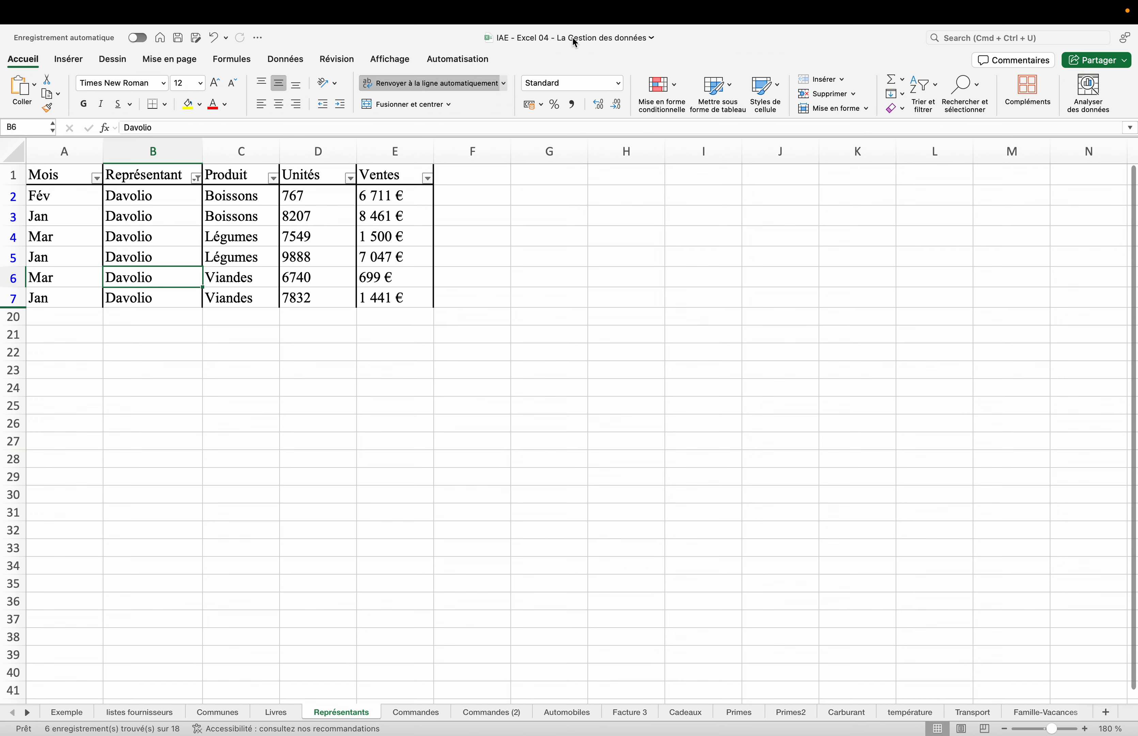
# Step: Clear the applied Représentant filter while keeping filtering turned on for the table
pyautogui.click(928, 87)
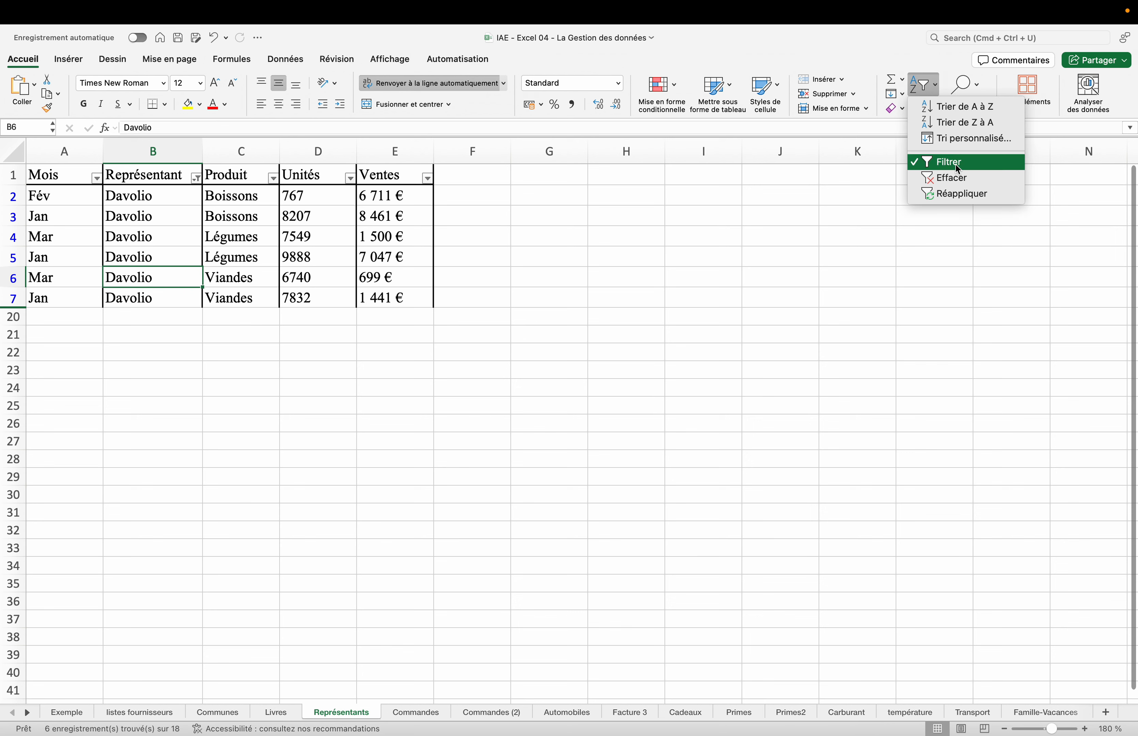
pyautogui.click(958, 180)
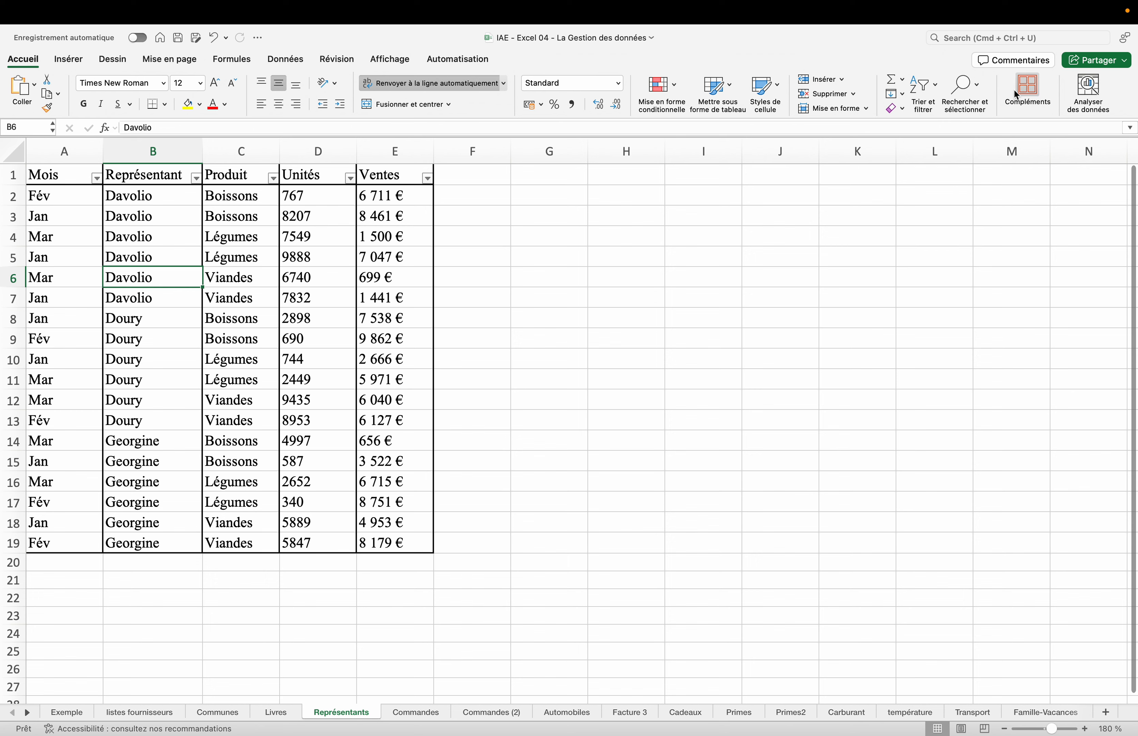
pyautogui.click(933, 89)
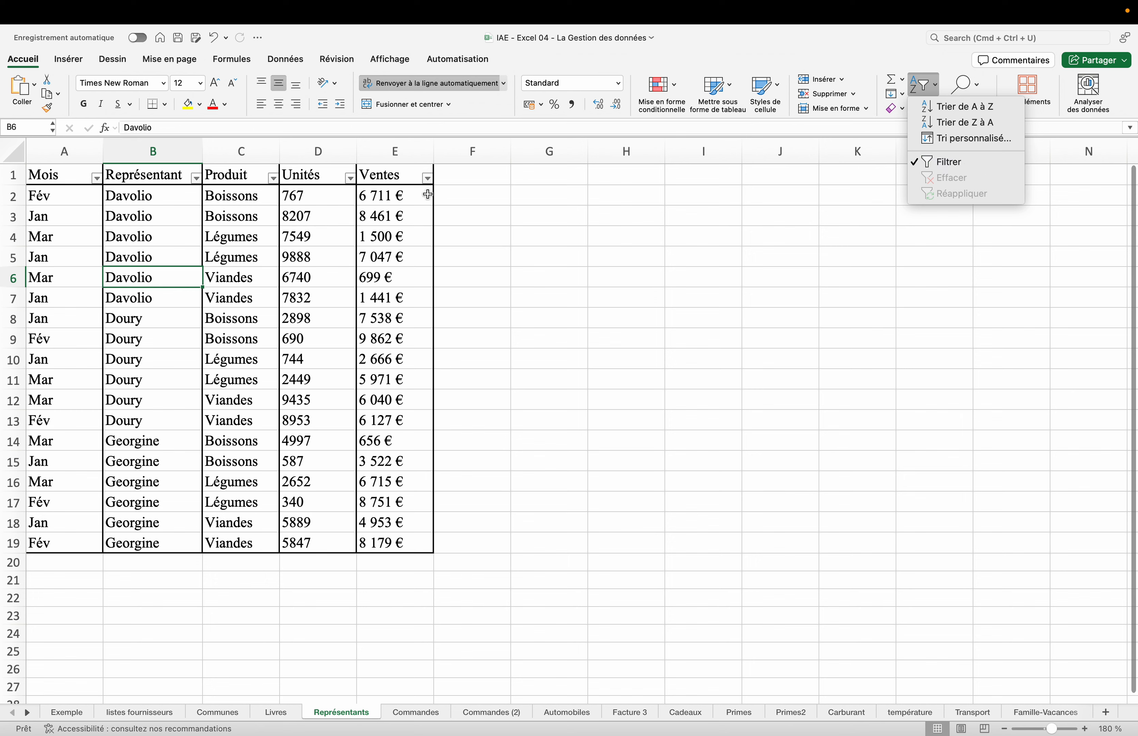
pyautogui.click(194, 187)
# Step: Filter the Représentant column to the first and third listed representatives, and reselect all values
pyautogui.click(195, 184)
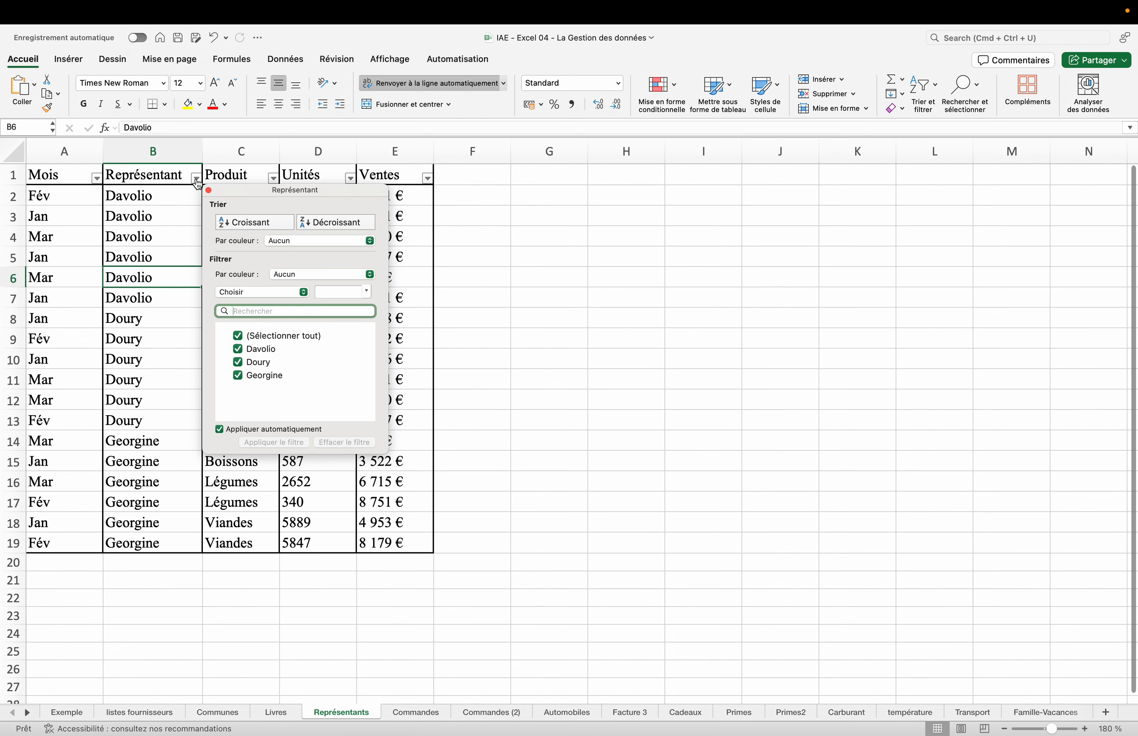
pyautogui.click(238, 338)
pyautogui.click(238, 349)
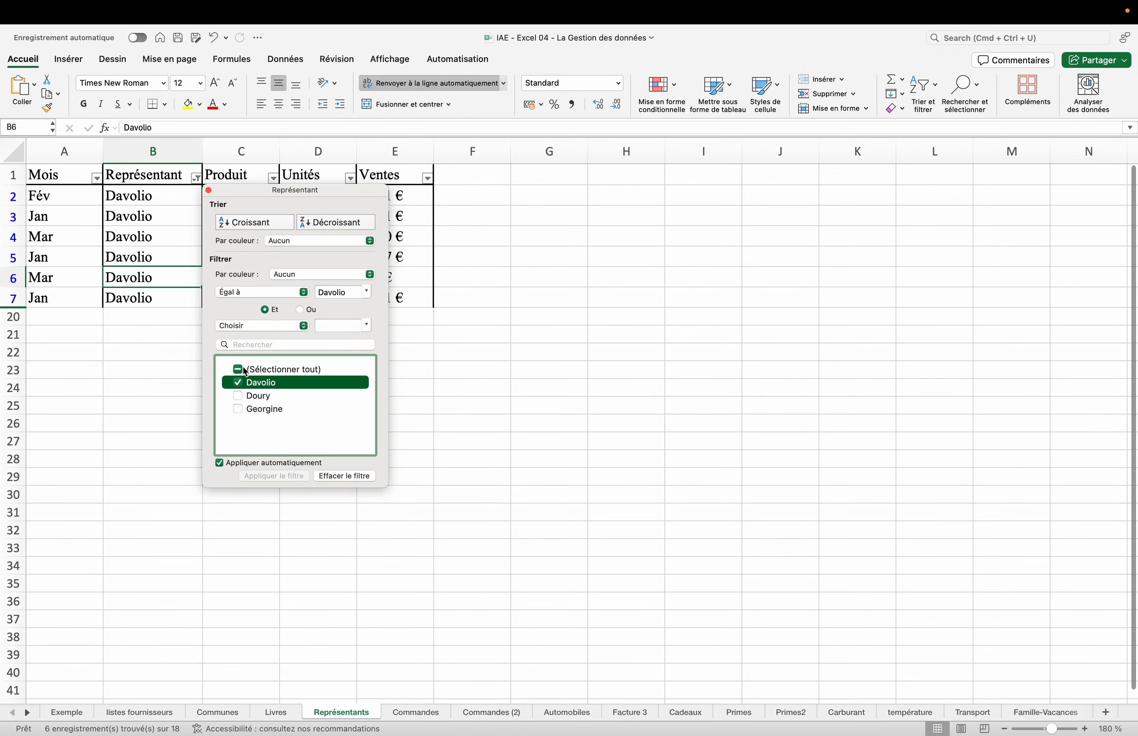
pyautogui.click(237, 408)
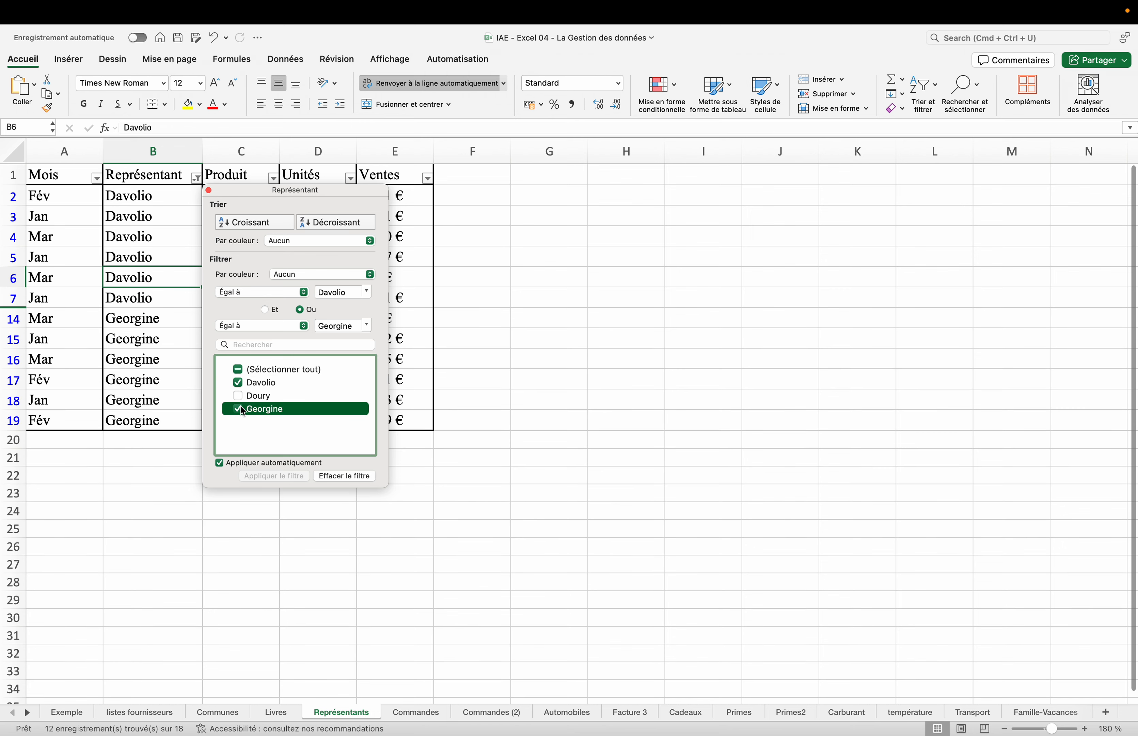
pyautogui.click(238, 371)
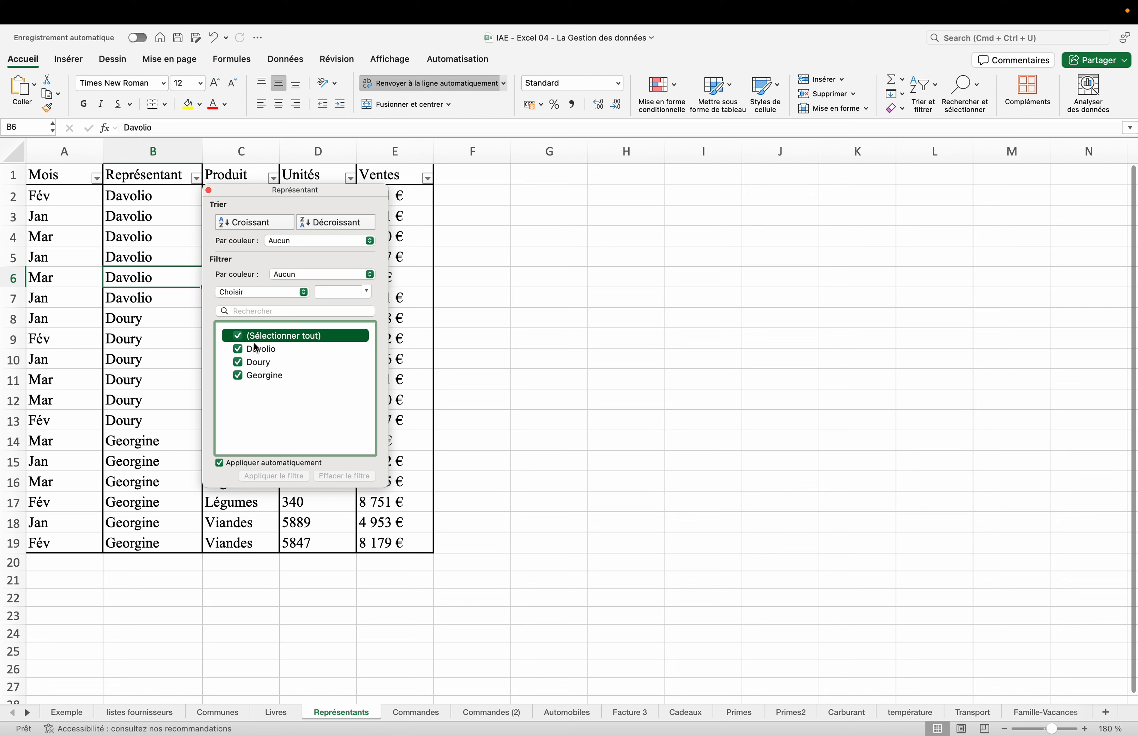
# Step: Filter the Représentant column with an "Égal à" condition, entering the first listed representative's name
pyautogui.click(303, 291)
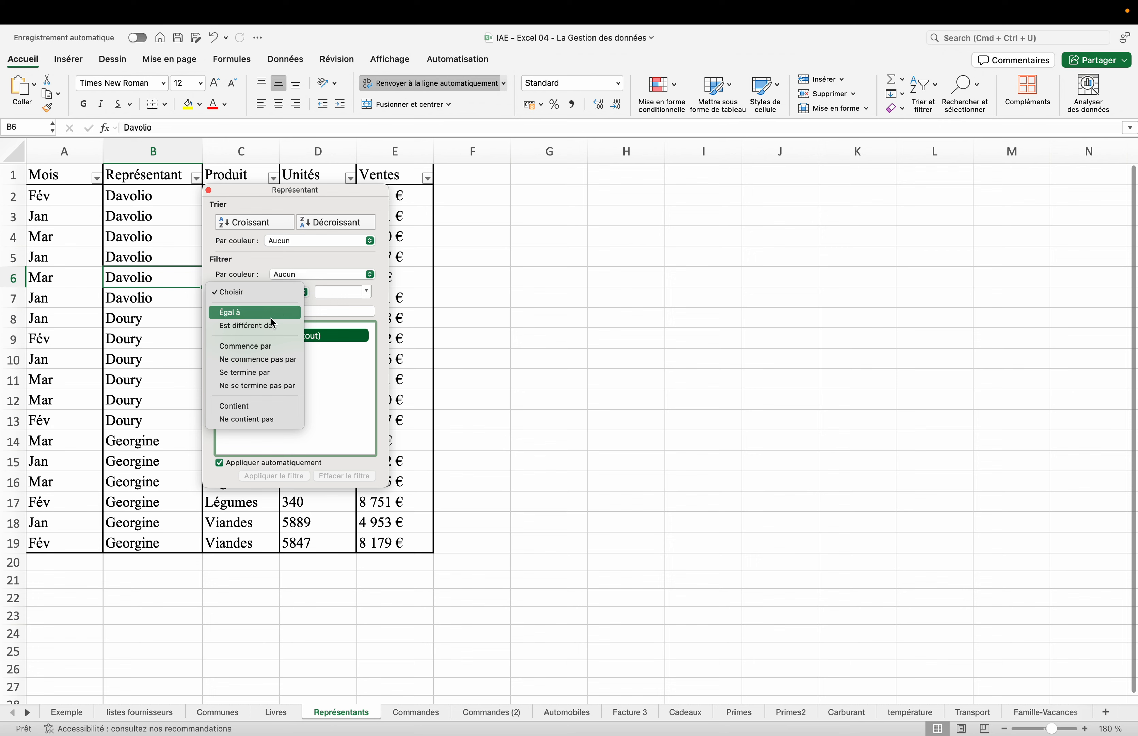
pyautogui.click(249, 315)
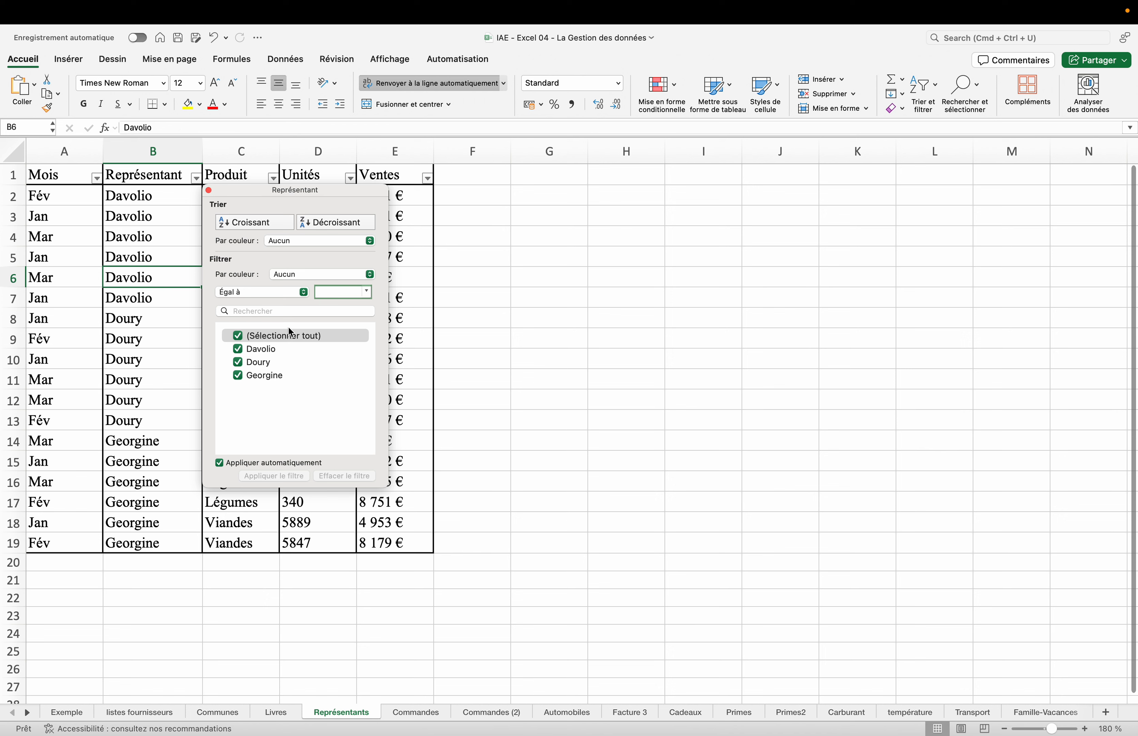
pyautogui.write('davolio')
pyautogui.press('Return')
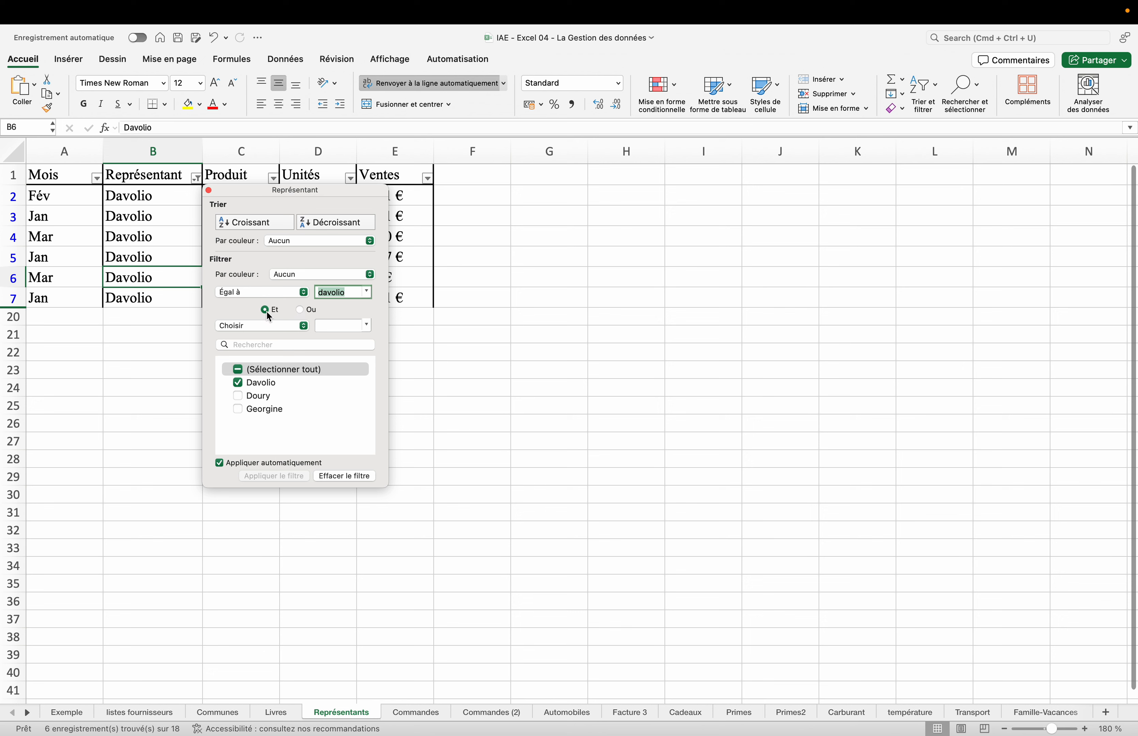
# Step: Add an "Ou" condition to the Représentant filter, set to "Égal à" with the third listed representative's name
pyautogui.click(301, 309)
pyautogui.click(303, 326)
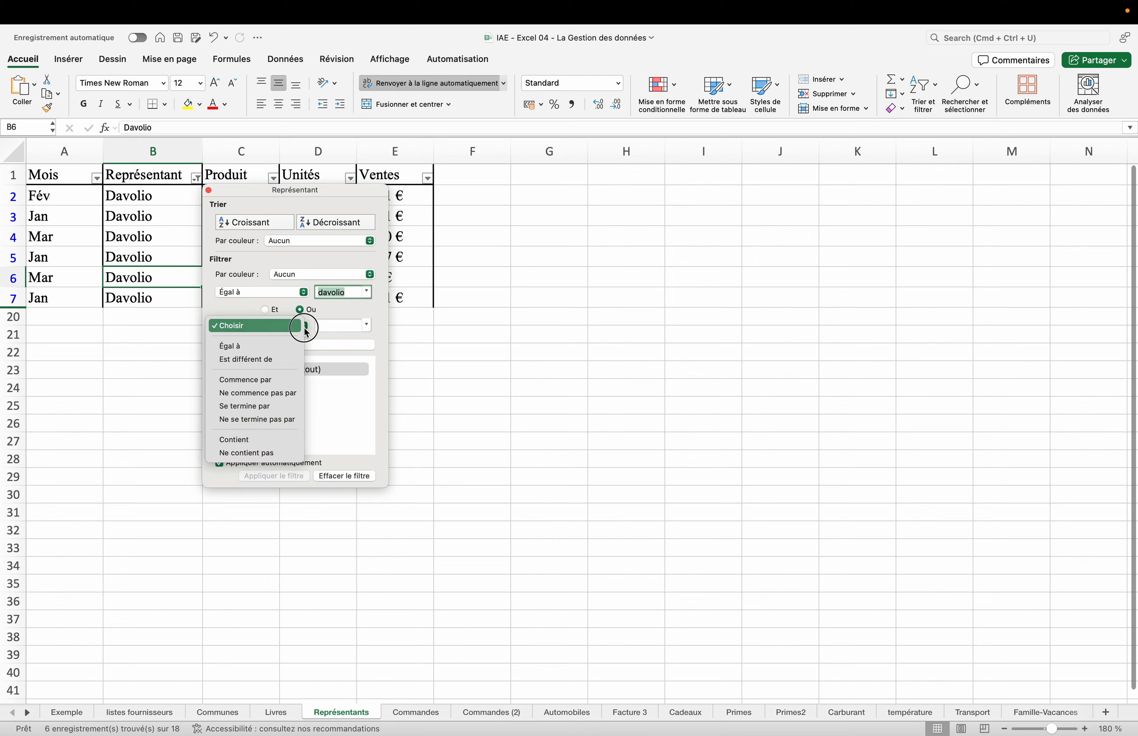
pyautogui.click(286, 352)
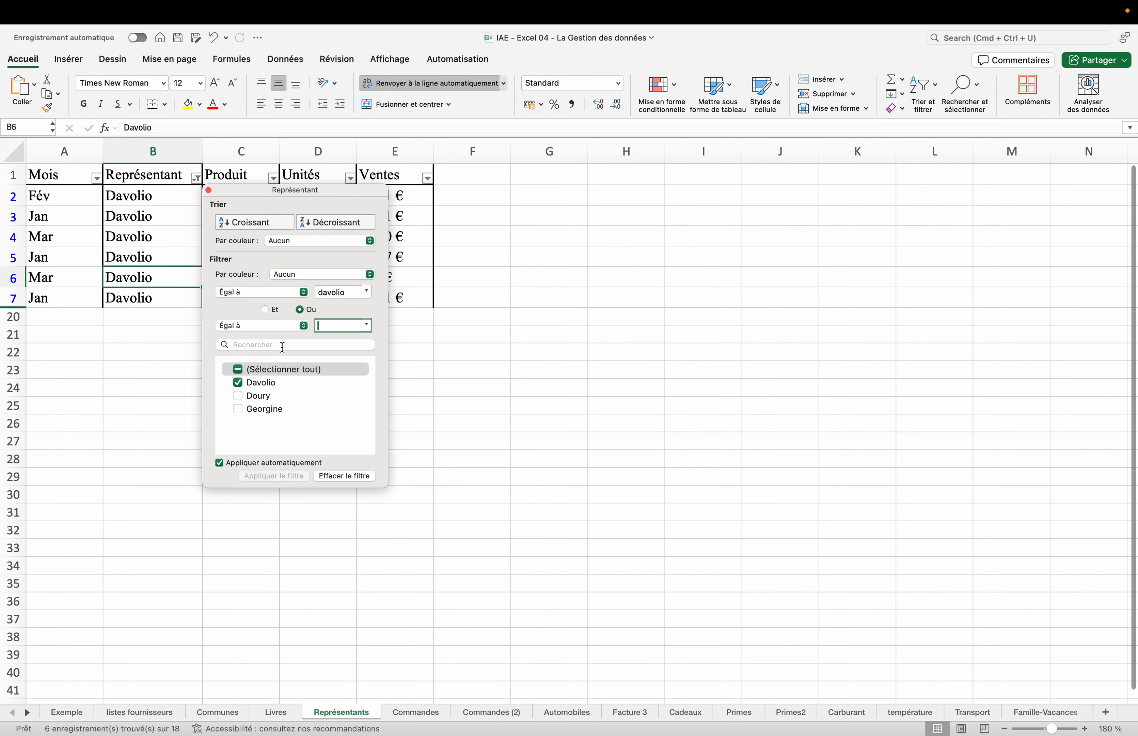
pyautogui.write('georgine')
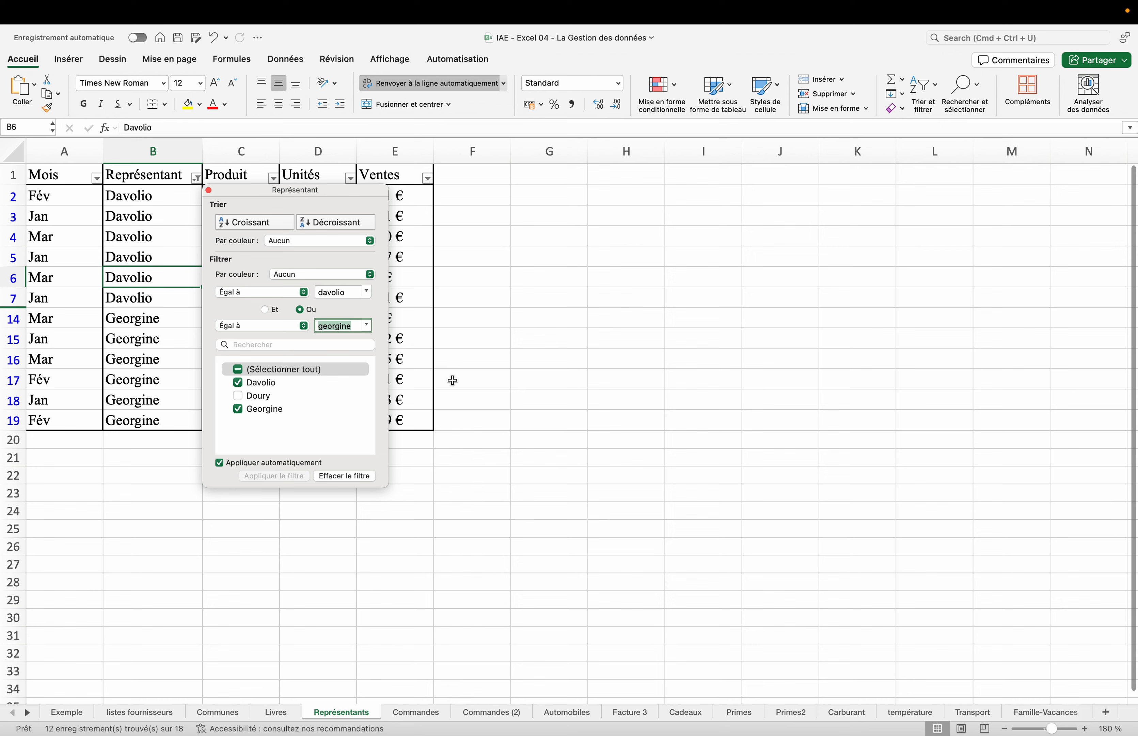
pyautogui.click(474, 395)
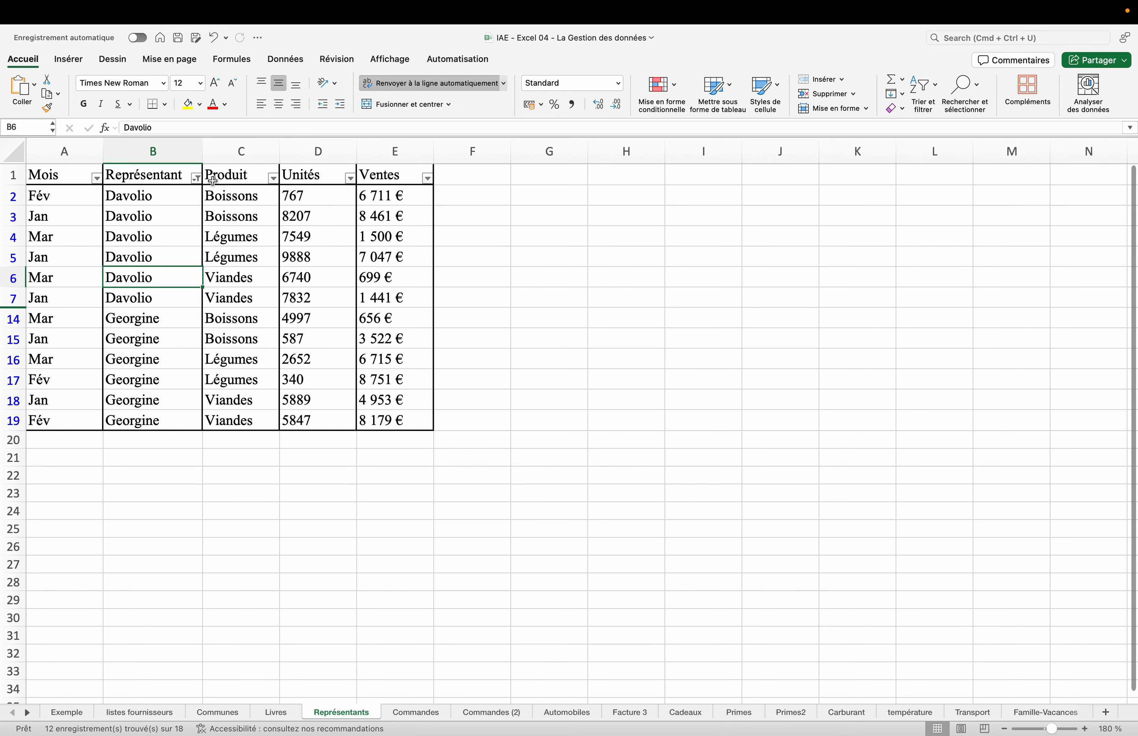
# Step: Reselect all values in the Représentant filter to remove its two conditions
pyautogui.click(196, 179)
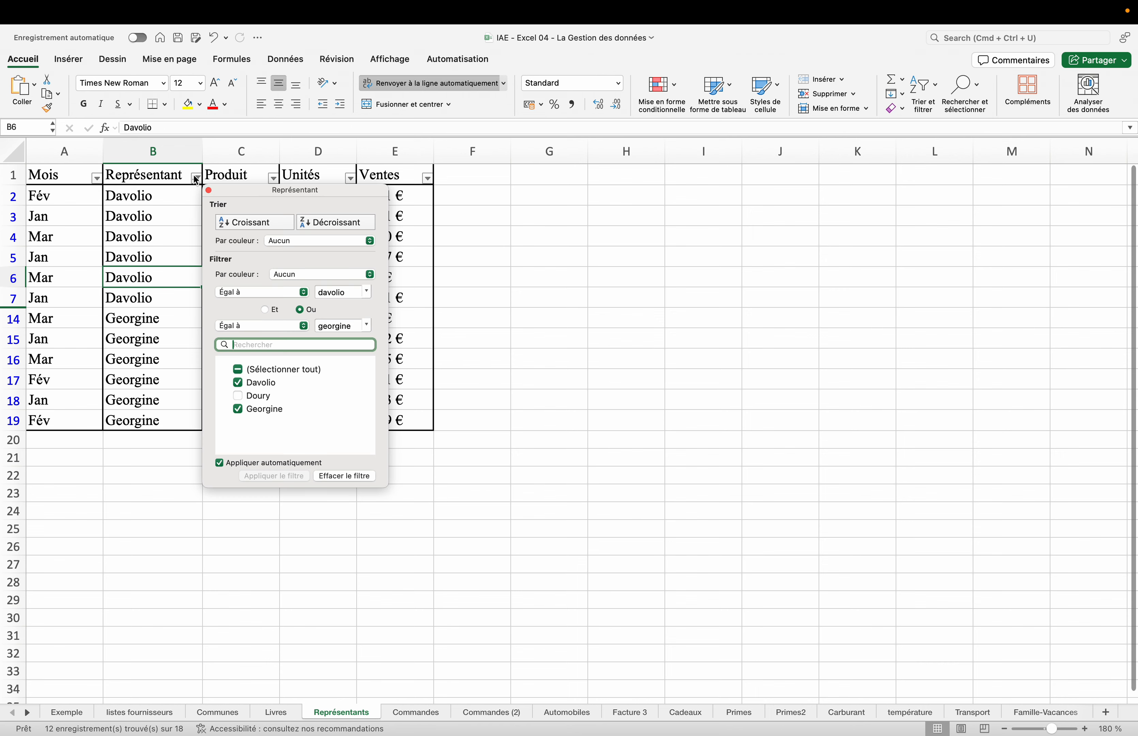
pyautogui.click(238, 369)
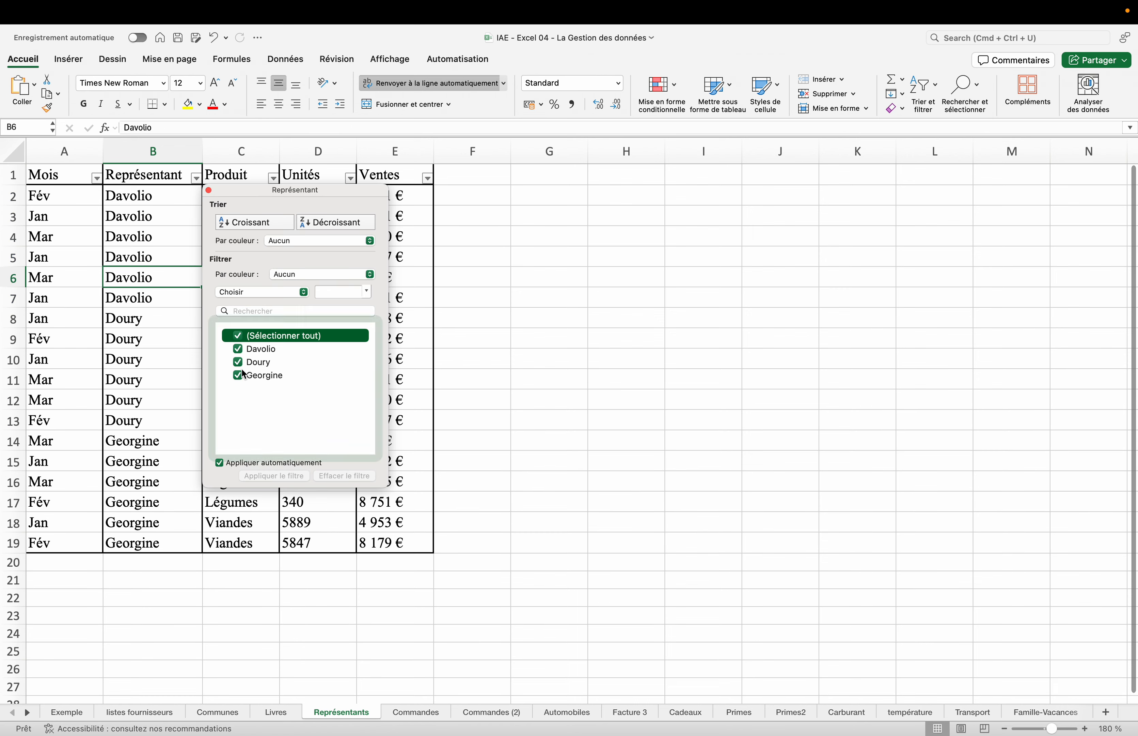
pyautogui.click(500, 458)
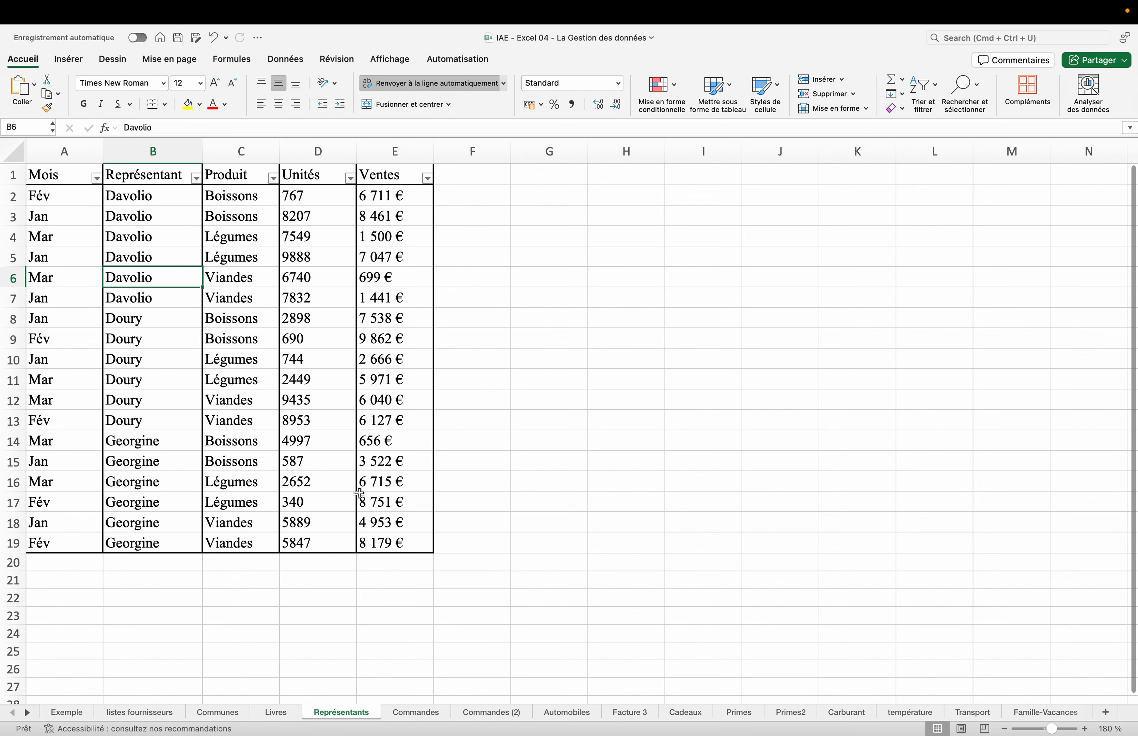
# Step: Insert two blank worksheets after the Représentants sheet and return to Représentants
pyautogui.click(1108, 713)
pyautogui.click(1108, 714)
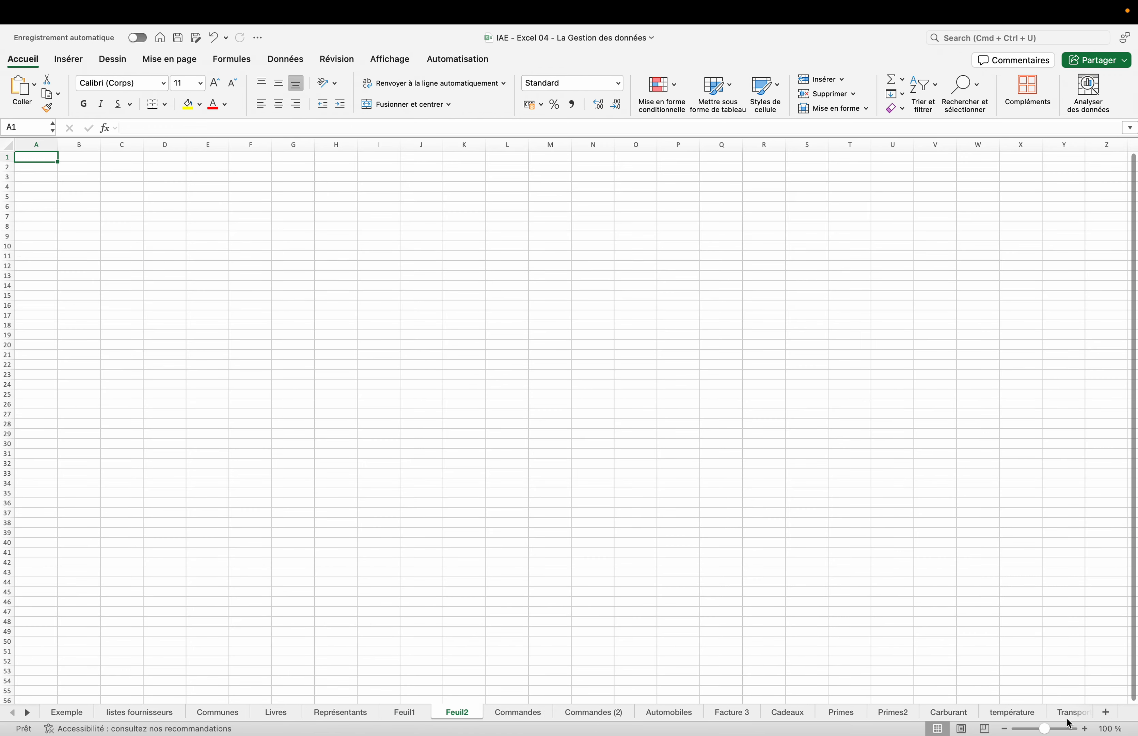
pyautogui.moveTo(1045, 730); pyautogui.dragTo(1032, 730)
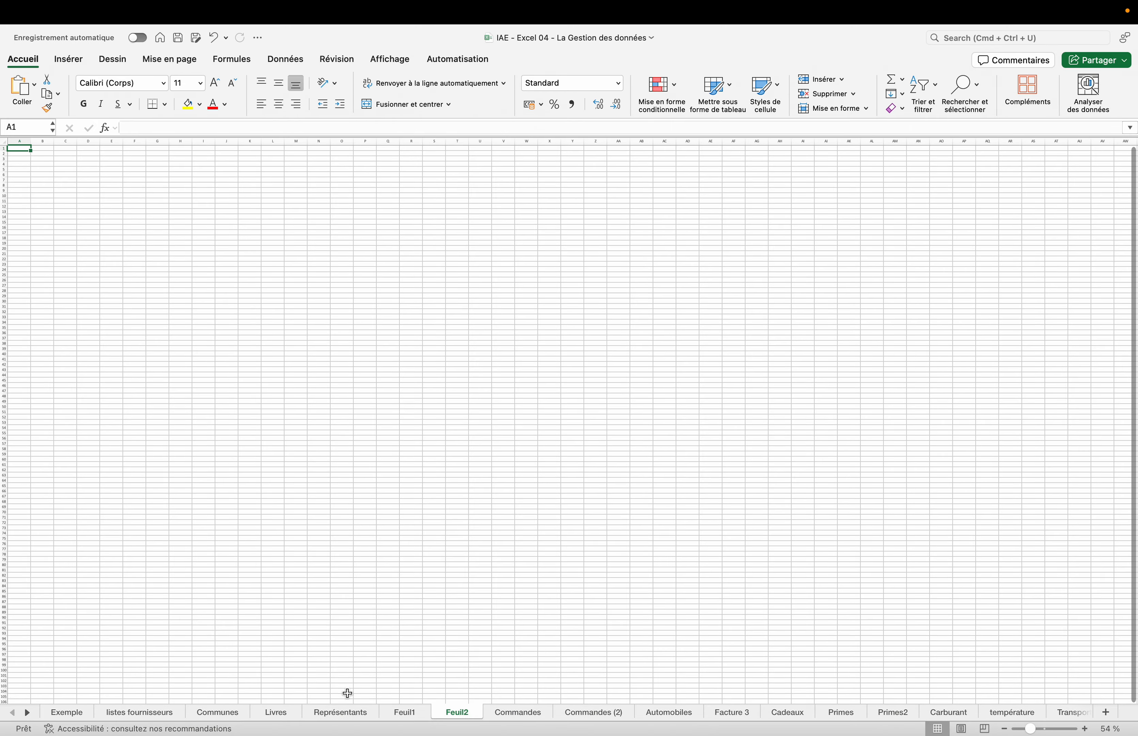
pyautogui.click(348, 712)
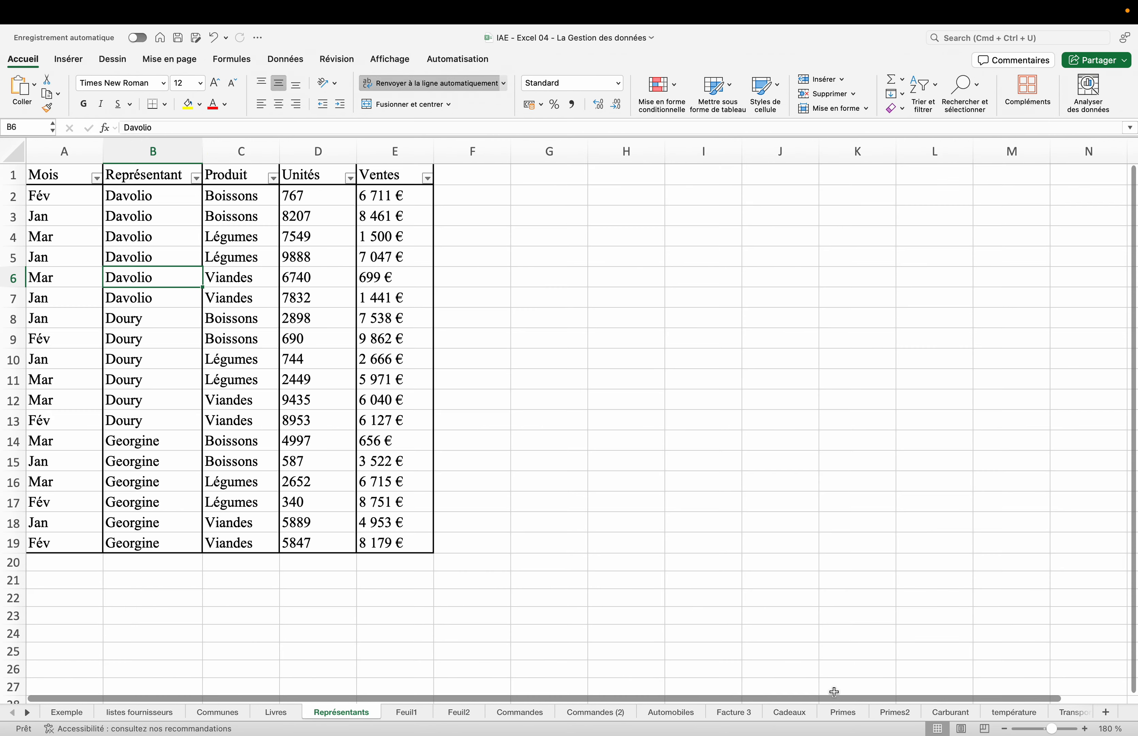
# Step: Enlarge the display of the Représentants sheet to 220 %
pyautogui.click(1084, 728)
pyautogui.click(988, 637)
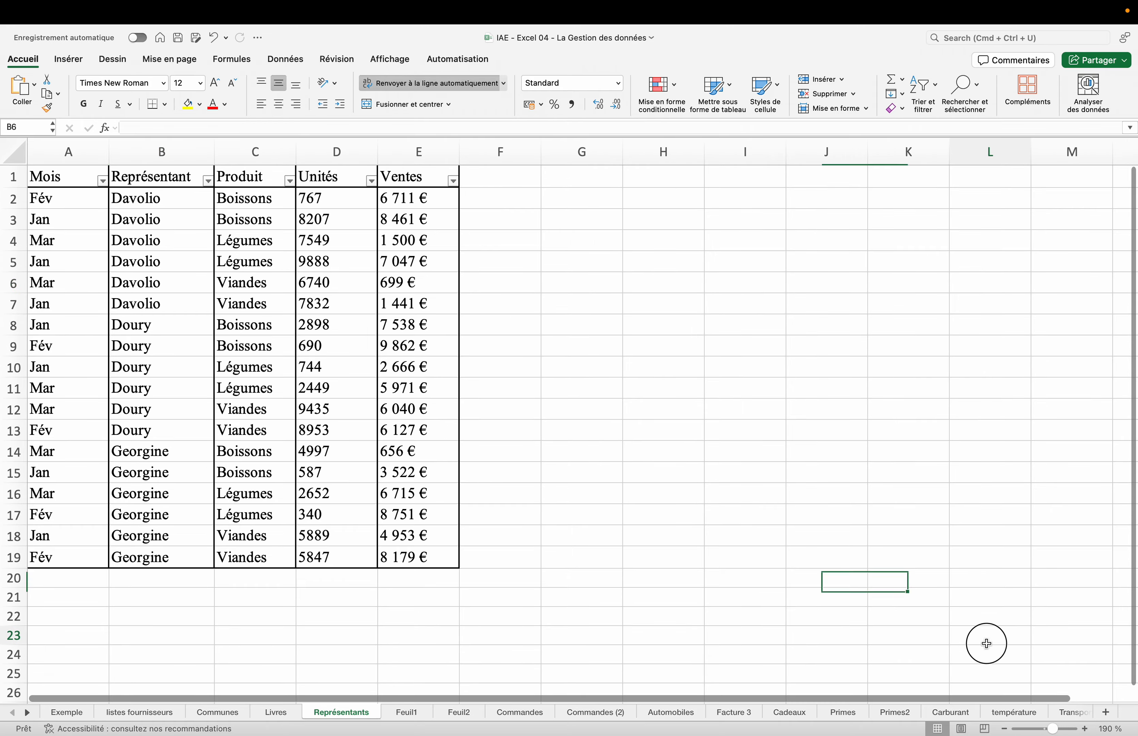
pyautogui.click(1085, 728)
pyautogui.click(1085, 728)
pyautogui.click(1085, 728)
pyautogui.scroll(1, 909, 596)
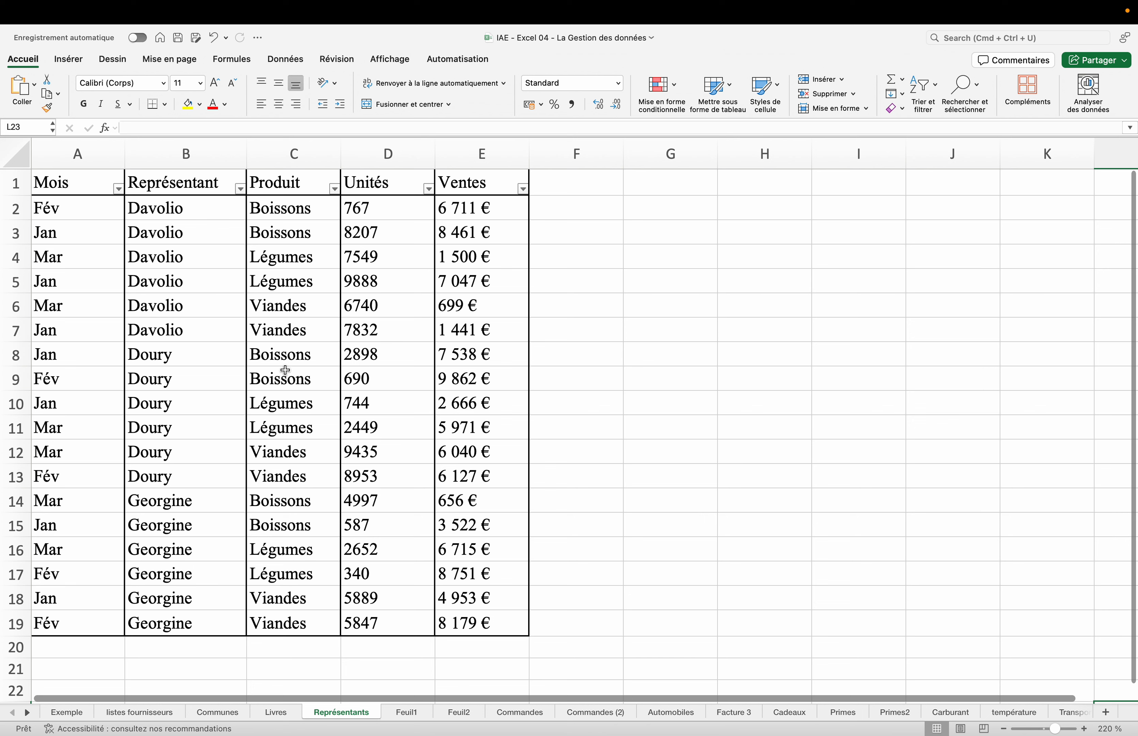
# Step: Start a "Compris entre" filter on the Ventes column with 4000 as the "Supérieur ou égal à" bound
pyautogui.click(441, 347)
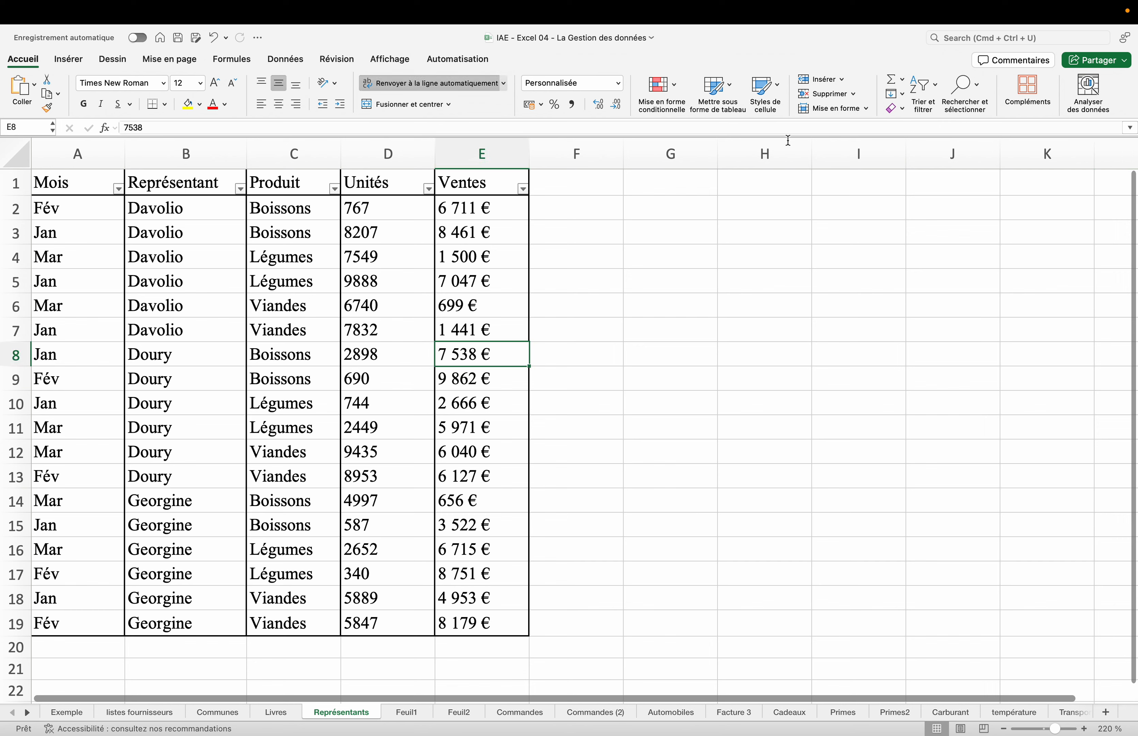
pyautogui.click(925, 106)
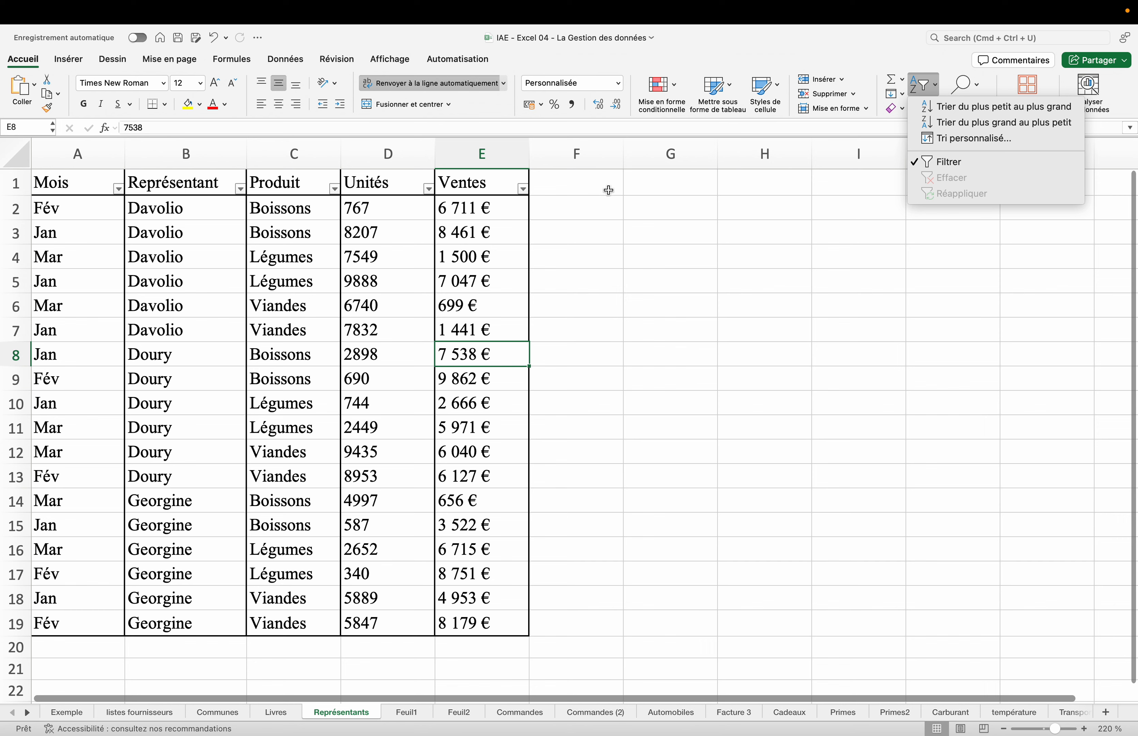
pyautogui.click(523, 190)
pyautogui.click(523, 190)
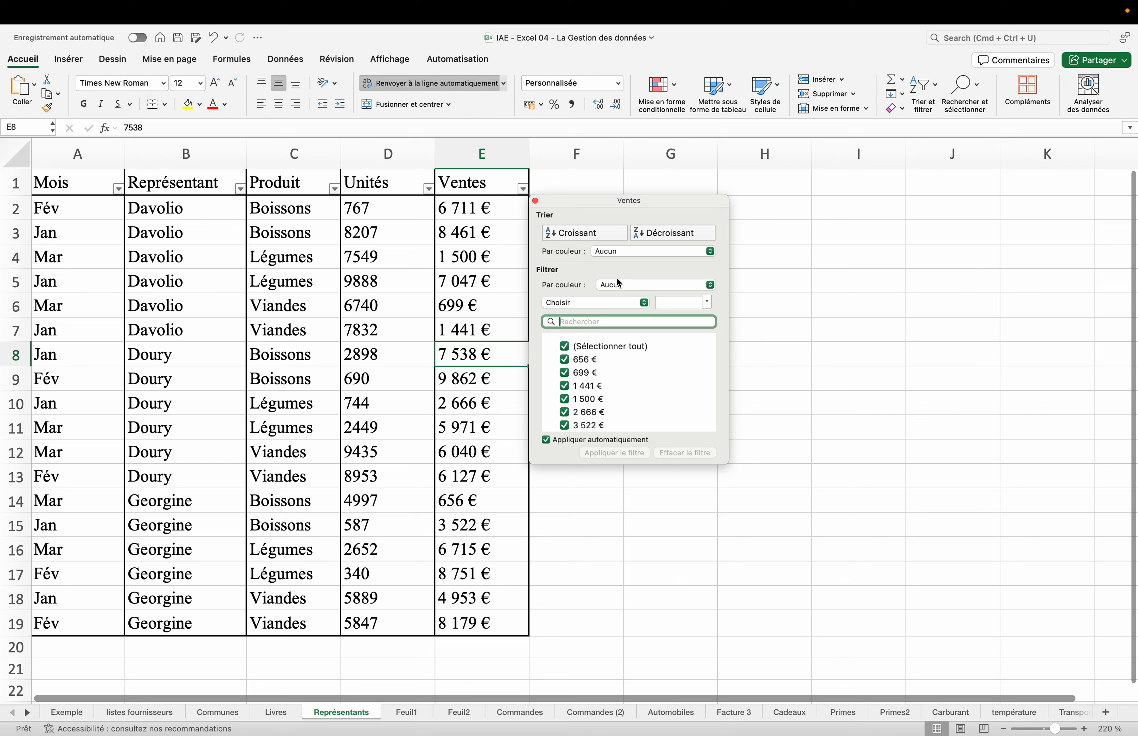
pyautogui.click(641, 302)
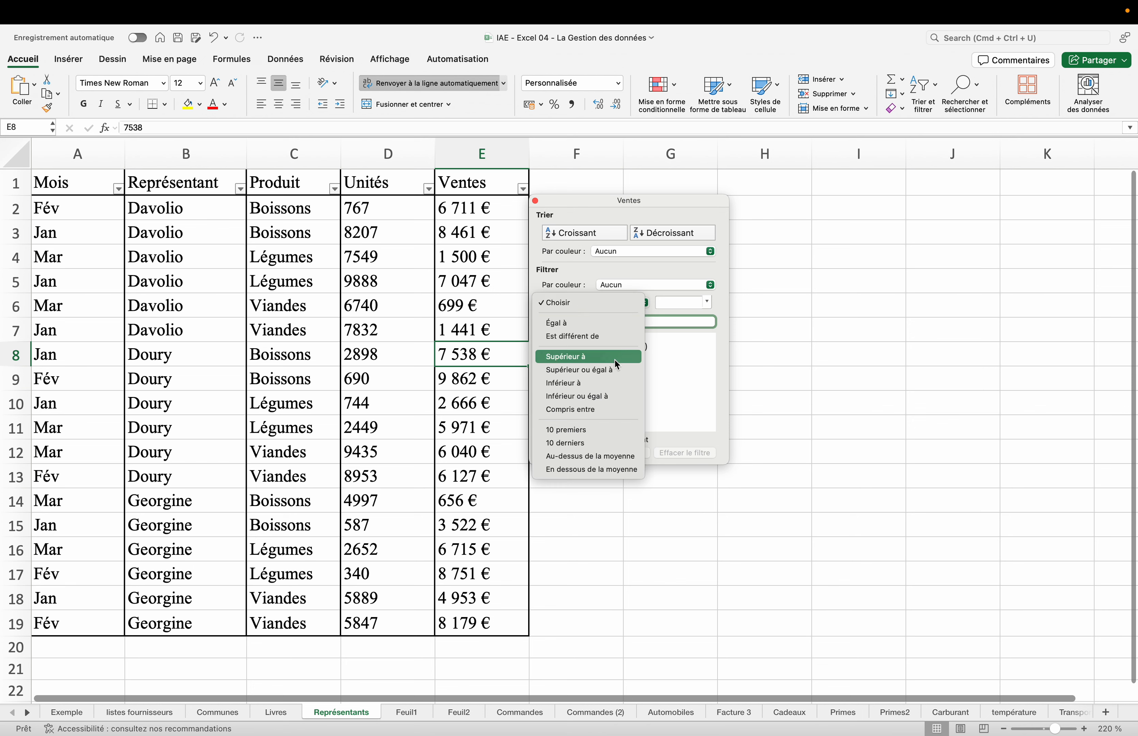
pyautogui.click(611, 406)
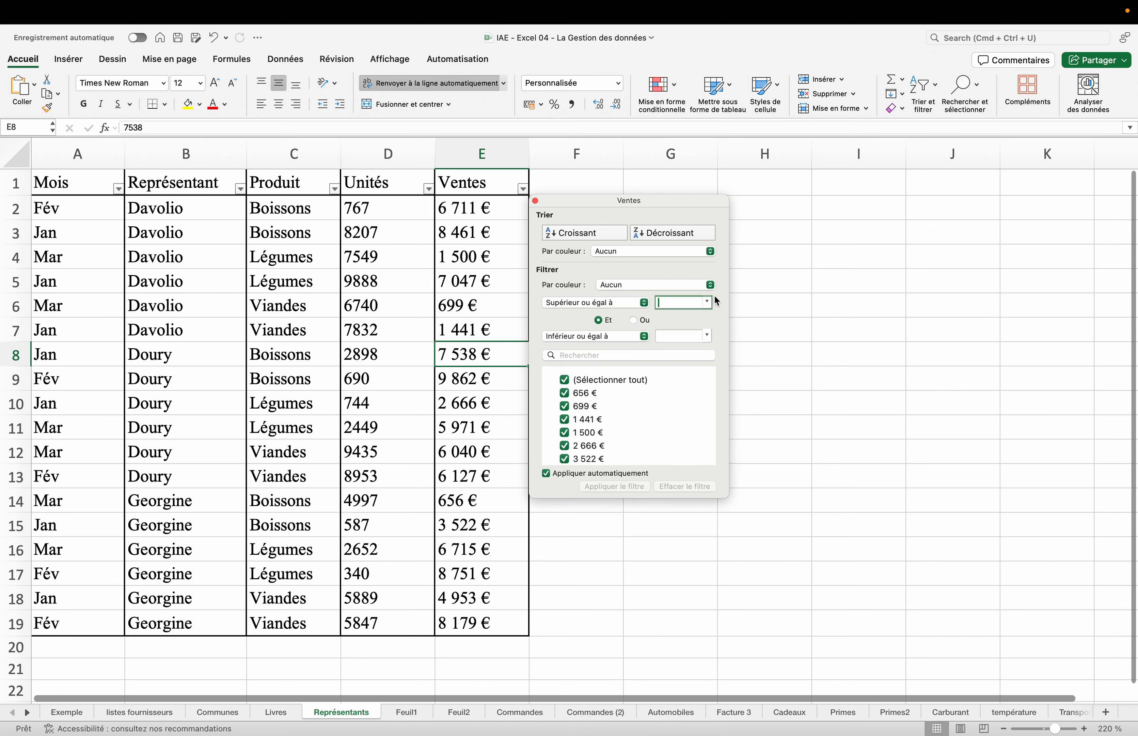
pyautogui.write('4000')
# Step: Set the Ventes filter's "Inférieur ou égal à" bound to 6000, apply it and close the filter settings
pyautogui.click(647, 307)
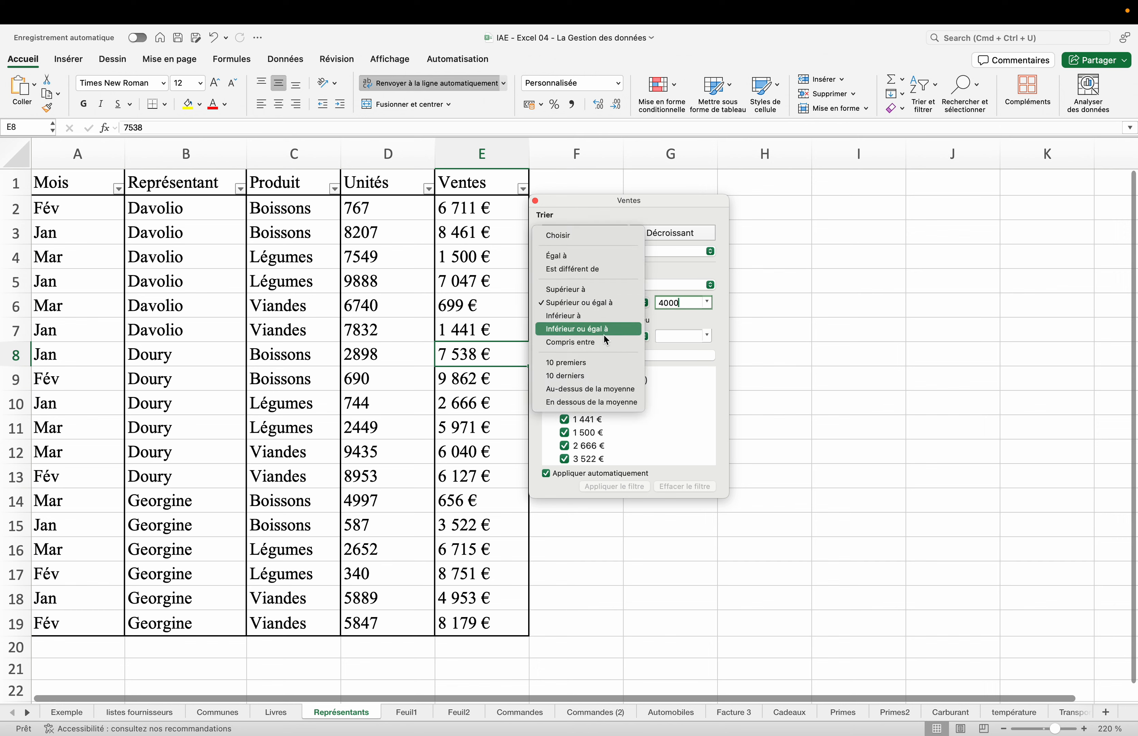
pyautogui.click(596, 341)
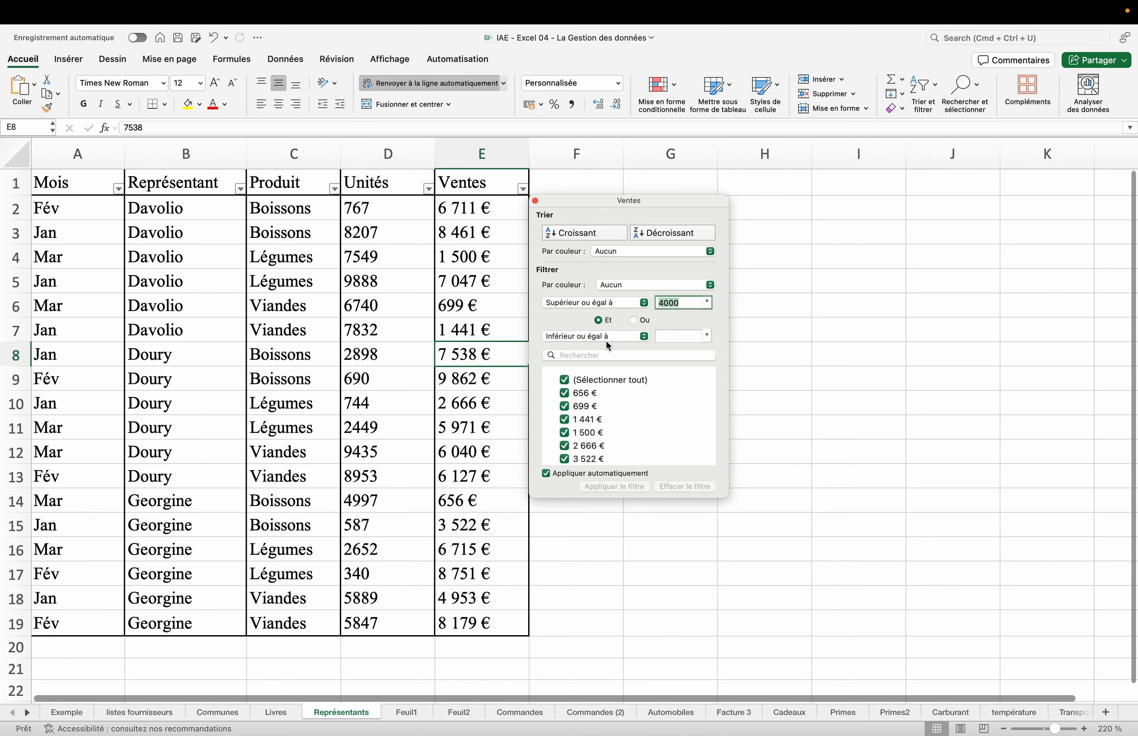
pyautogui.click(663, 337)
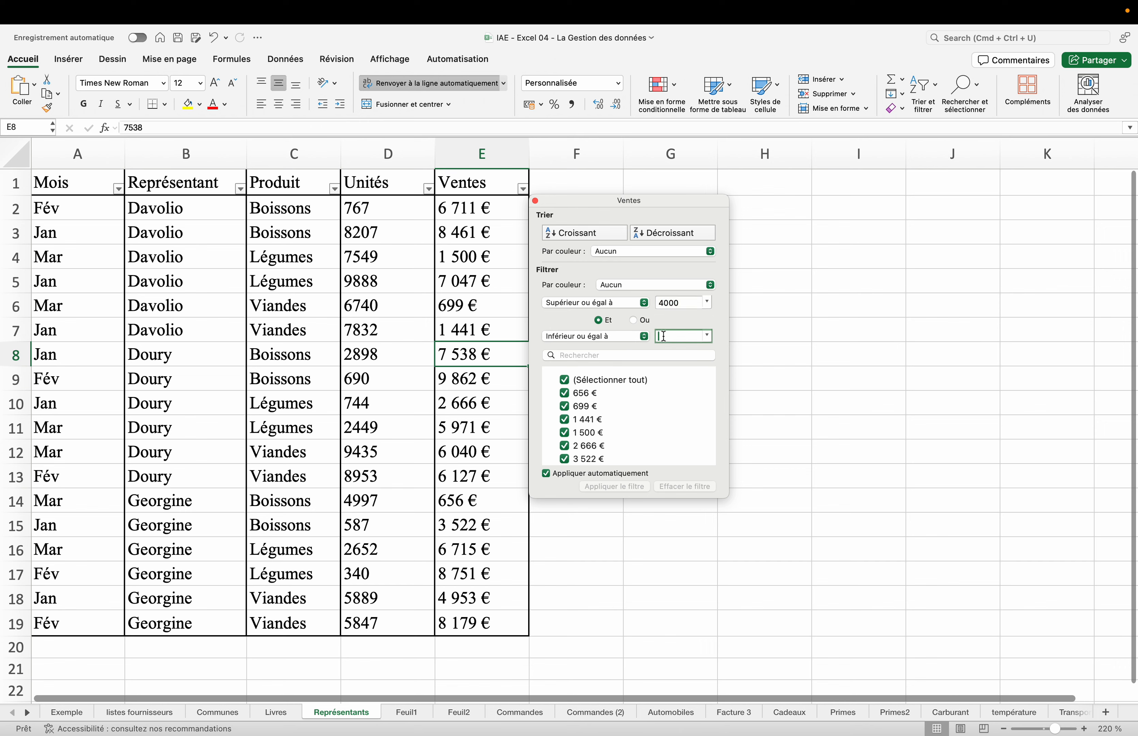
pyautogui.write('6000')
pyautogui.press('Return')
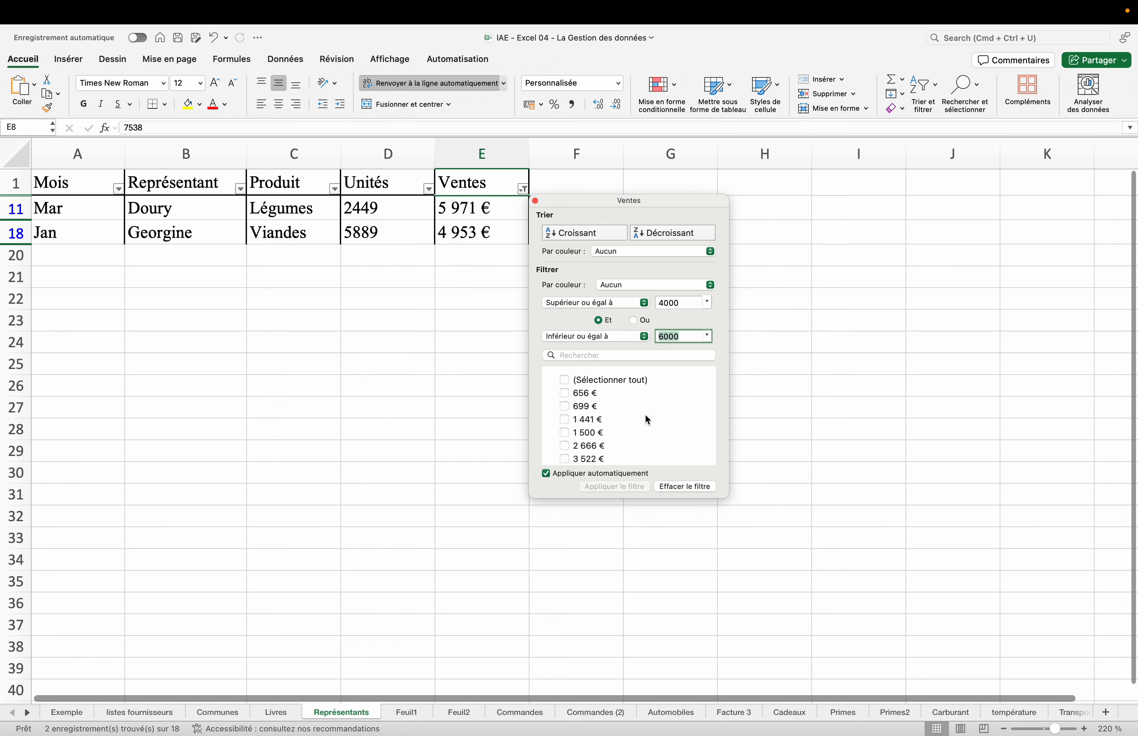
pyautogui.click(776, 458)
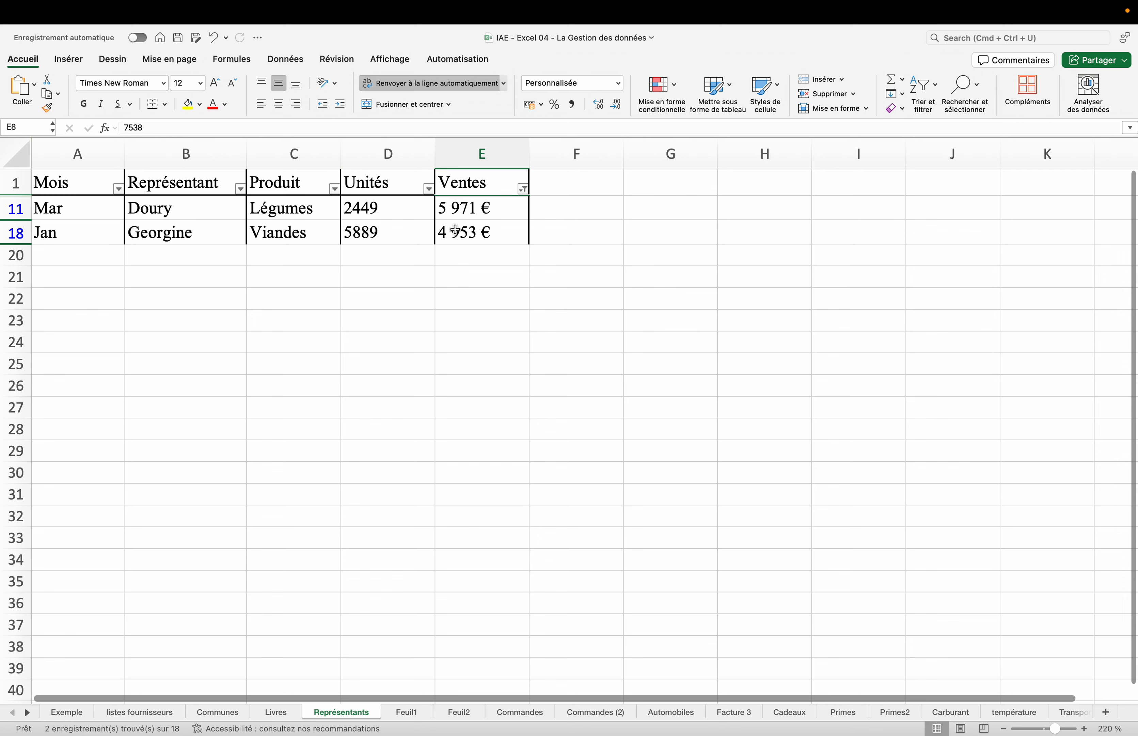
# Step: Turn off filtering on the sales table to remove the column filters and show all rows
pyautogui.click(405, 223)
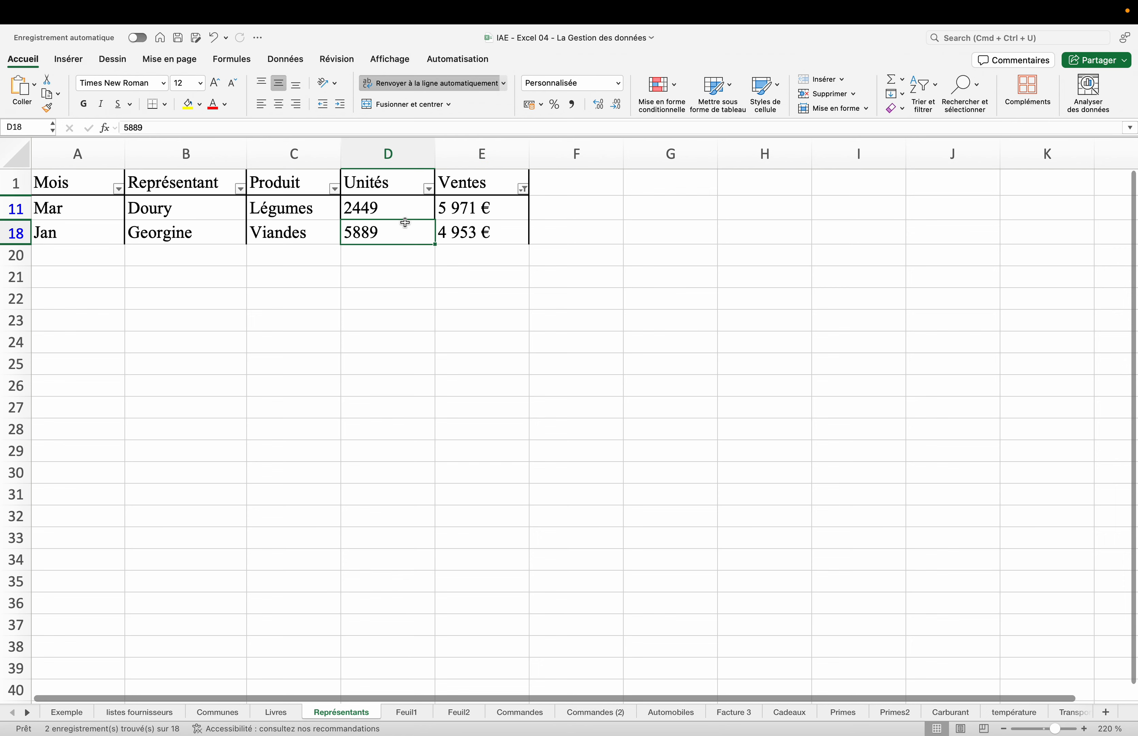
pyautogui.click(916, 89)
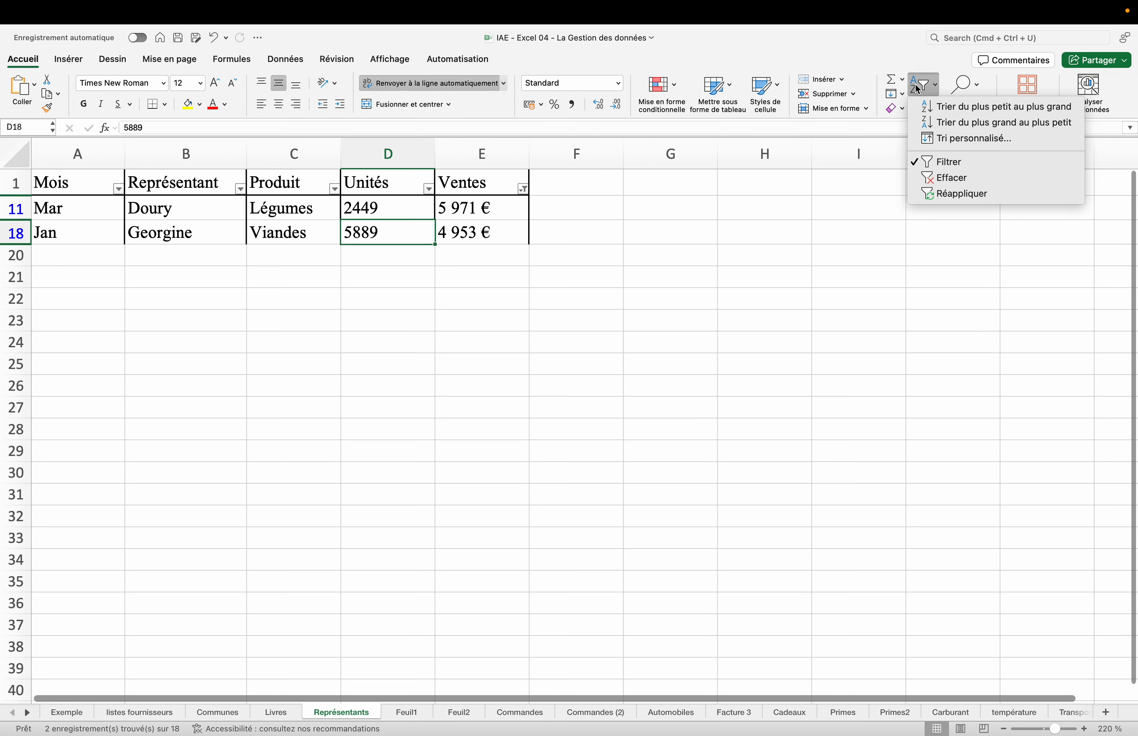
pyautogui.click(947, 161)
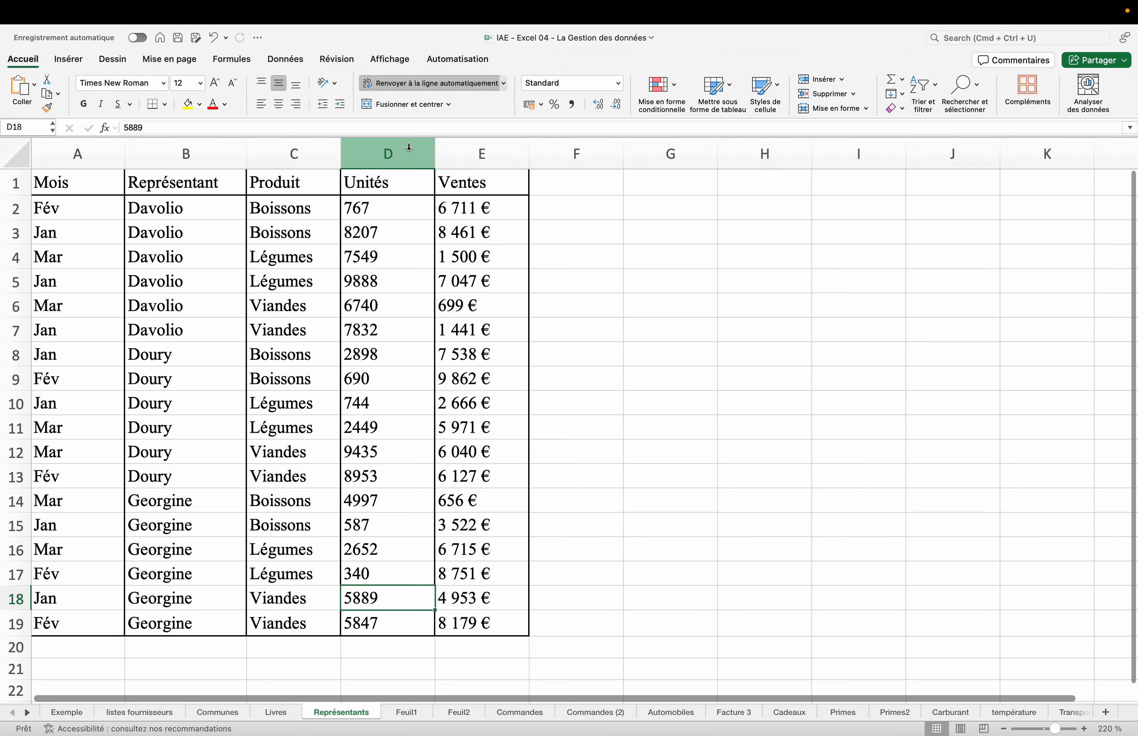
pyautogui.moveTo(390, 2)
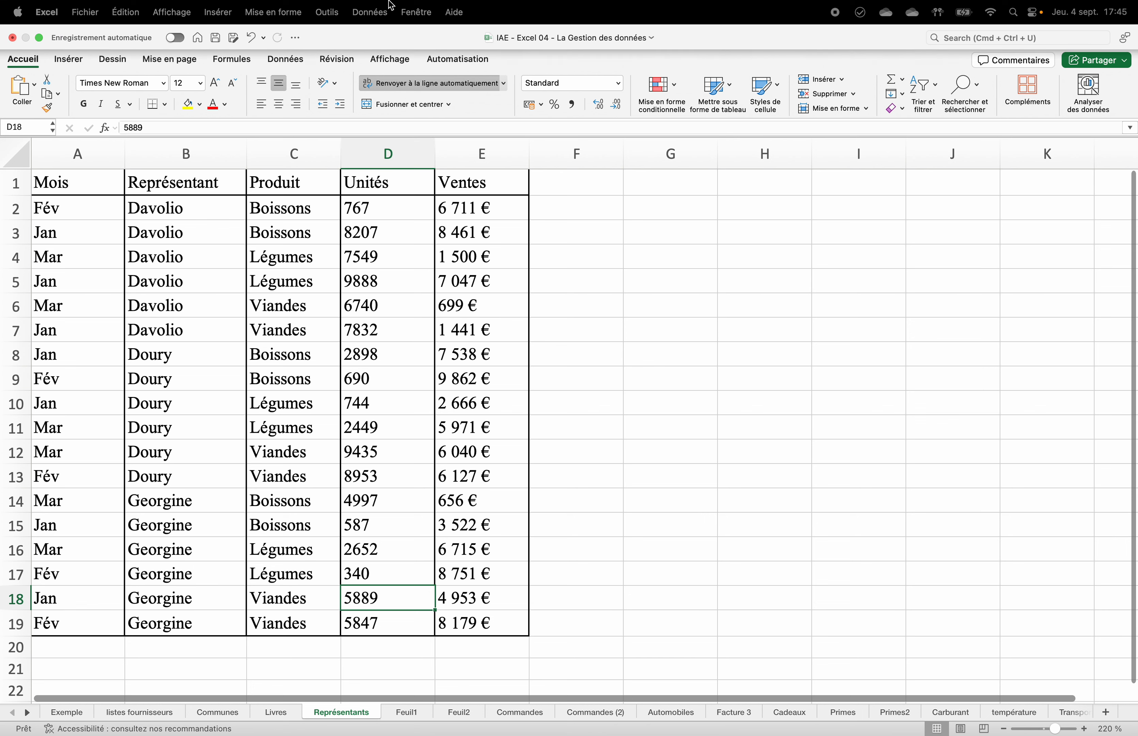